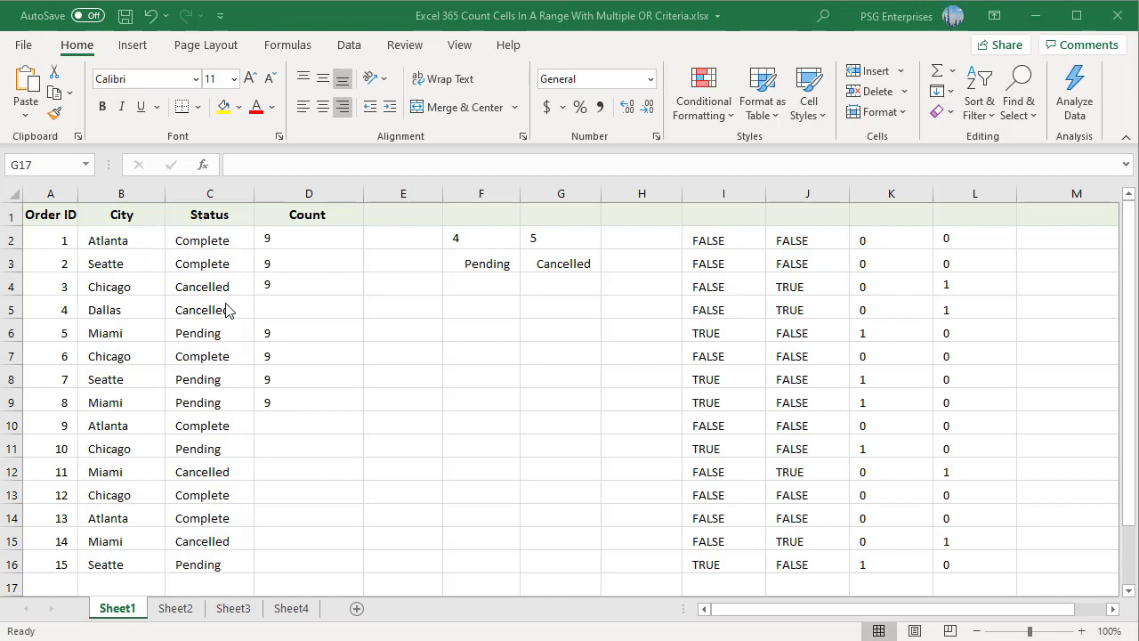
Inspect the formulas in D2 and D3 that count the cancelled and pending orders in the Status column.
{"action": "double_click", "coordinate": [308, 235]}
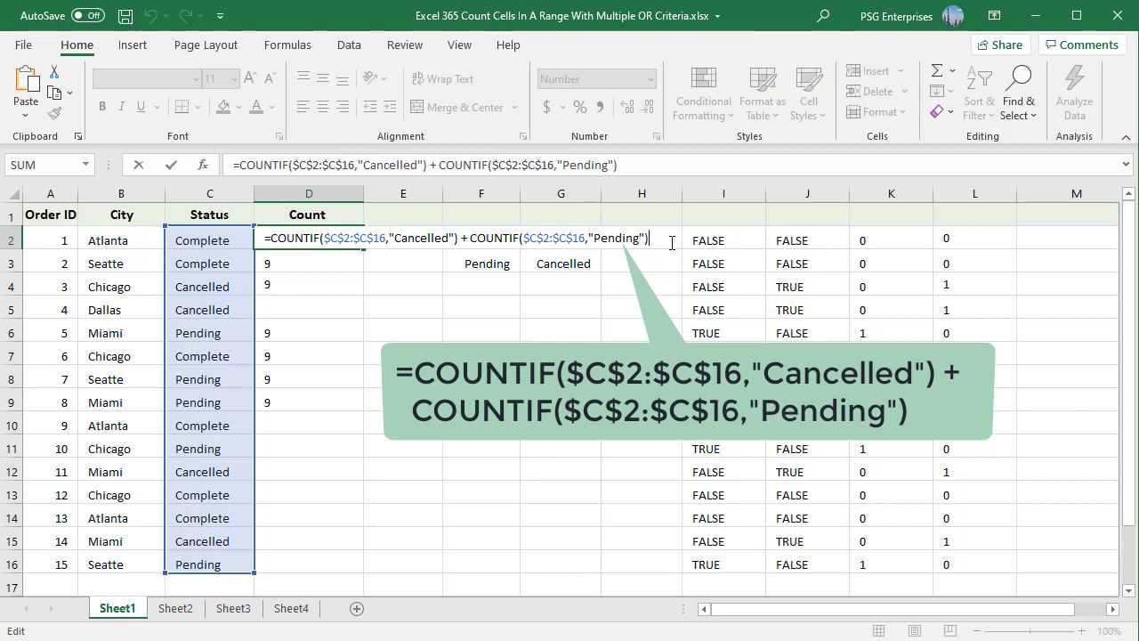
{"action": "key", "text": "Escape"}
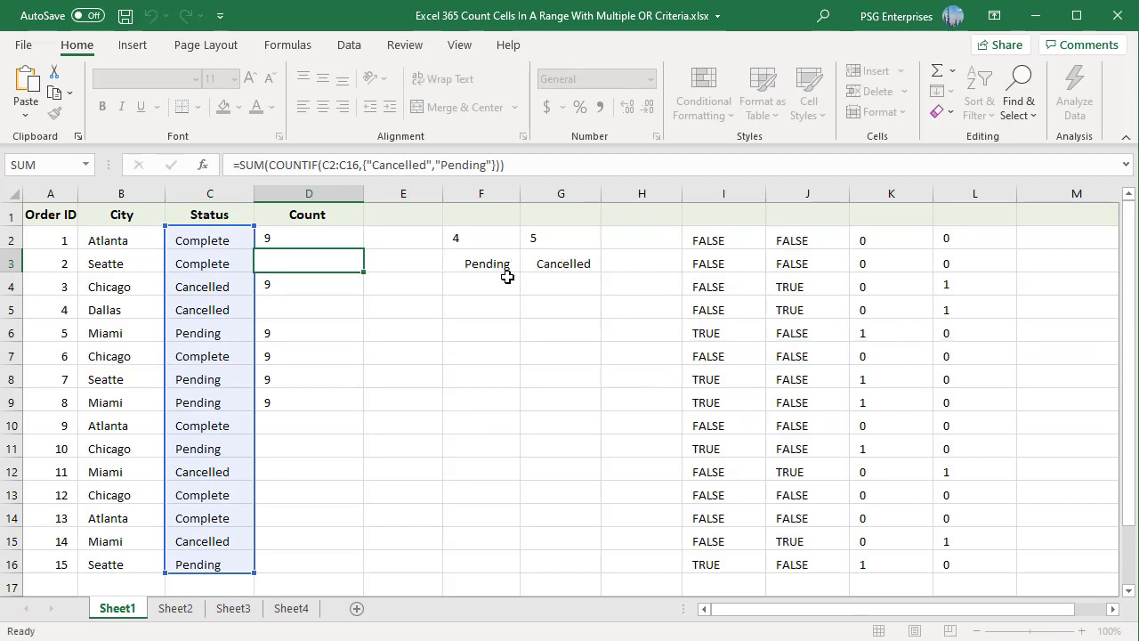
{"action": "key", "text": "ctrl+Return"}
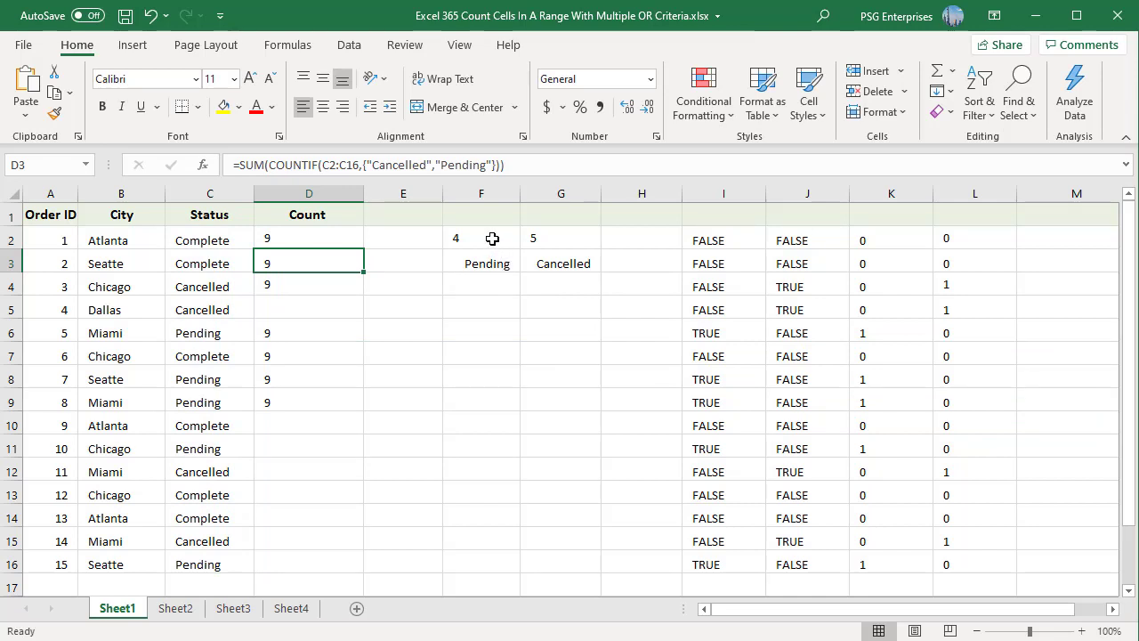
Compare the COUNTIF formula in F2 with the SUM-wrapped version in D3, leaving both formulas as they are.
{"action": "left_click", "coordinate": [492, 238]}
{"action": "double_click", "coordinate": [492, 239]}
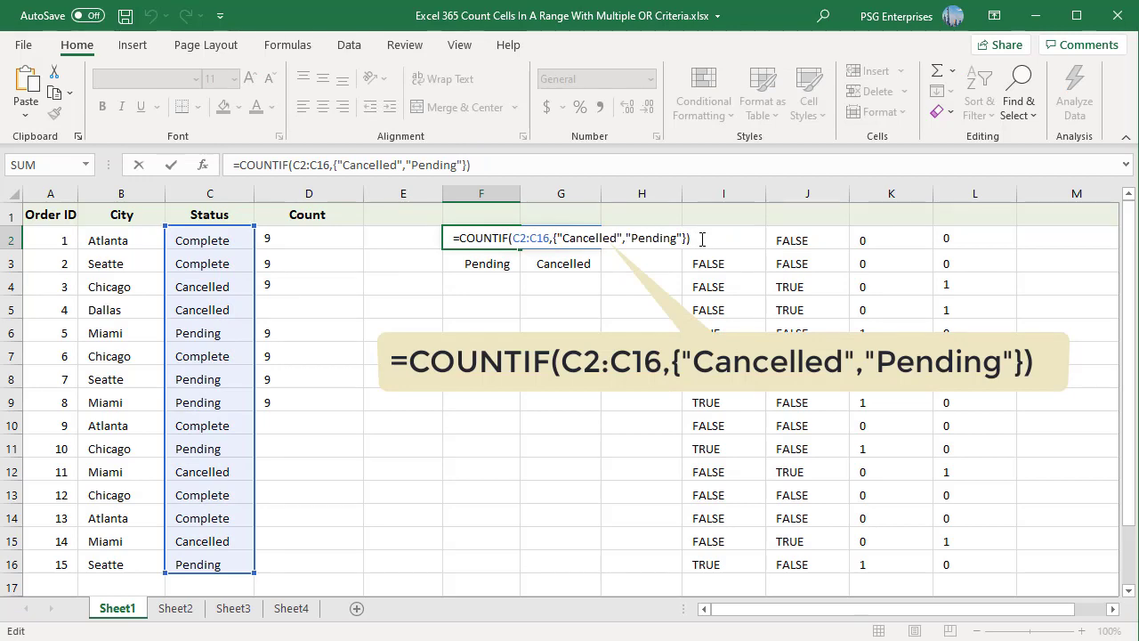
{"action": "key", "text": "ctrl+Return"}
{"action": "left_click", "coordinate": [347, 259]}
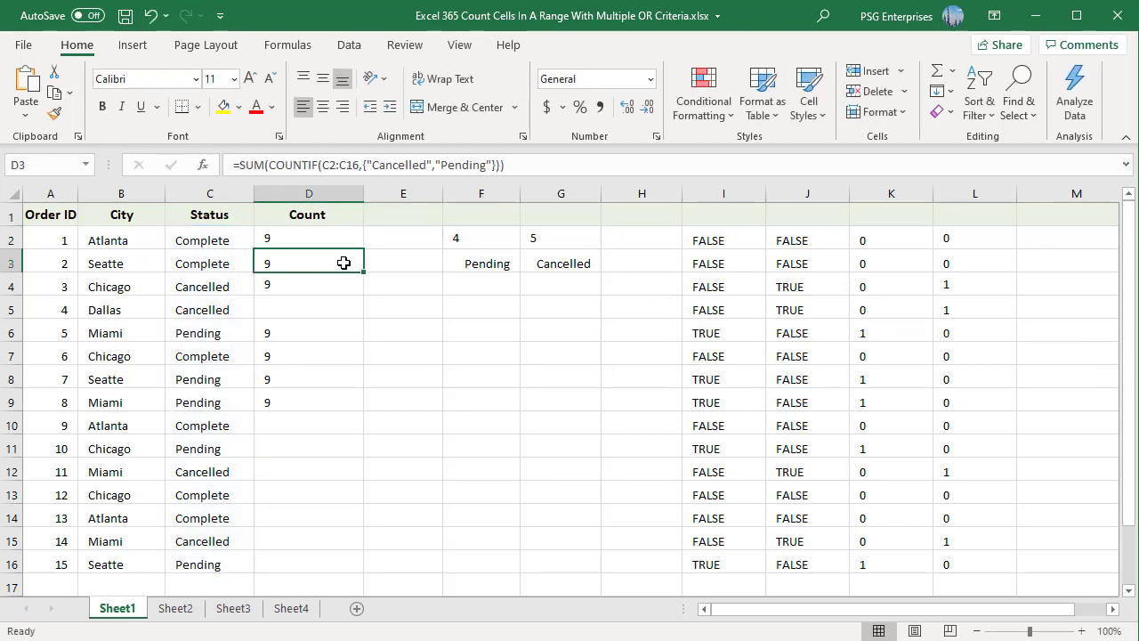
{"action": "double_click", "coordinate": [346, 259]}
{"action": "key", "text": "ctrl+Return"}
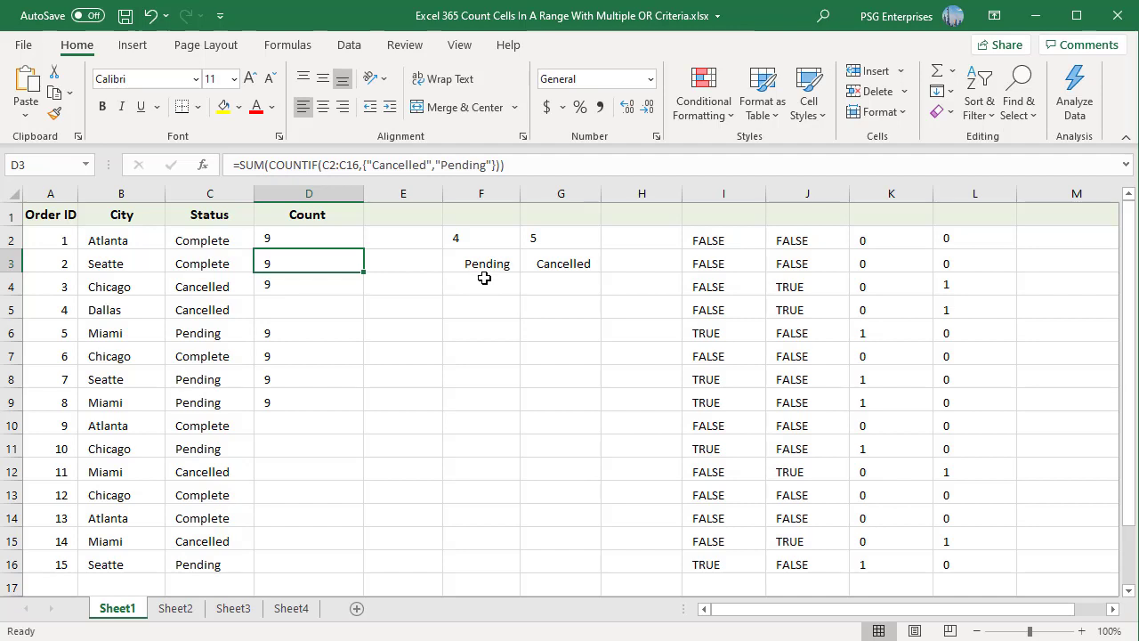
Examine which ranges the count formula in D4 references, leaving the formula as it is.
{"action": "left_click", "coordinate": [348, 281]}
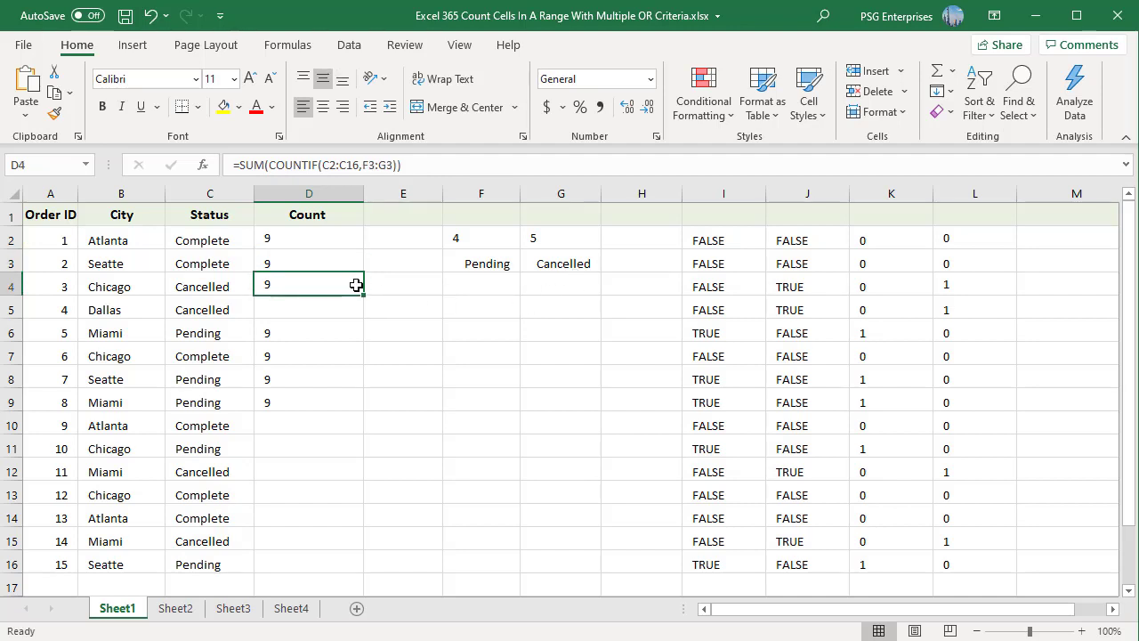
{"action": "double_click", "coordinate": [357, 285]}
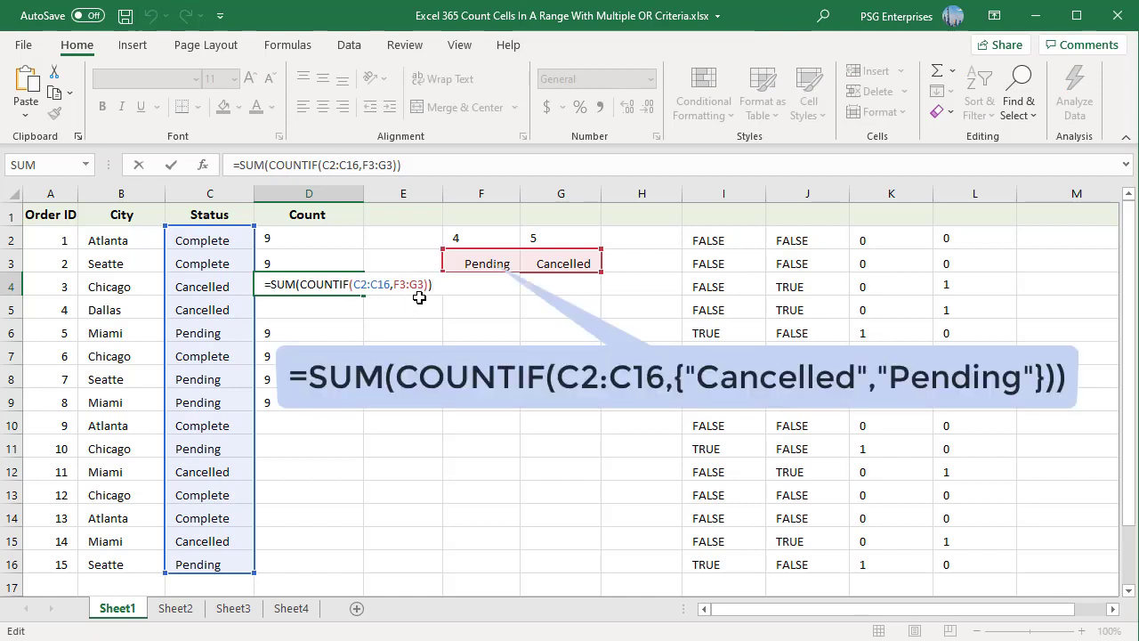
{"action": "key", "text": "Escape"}
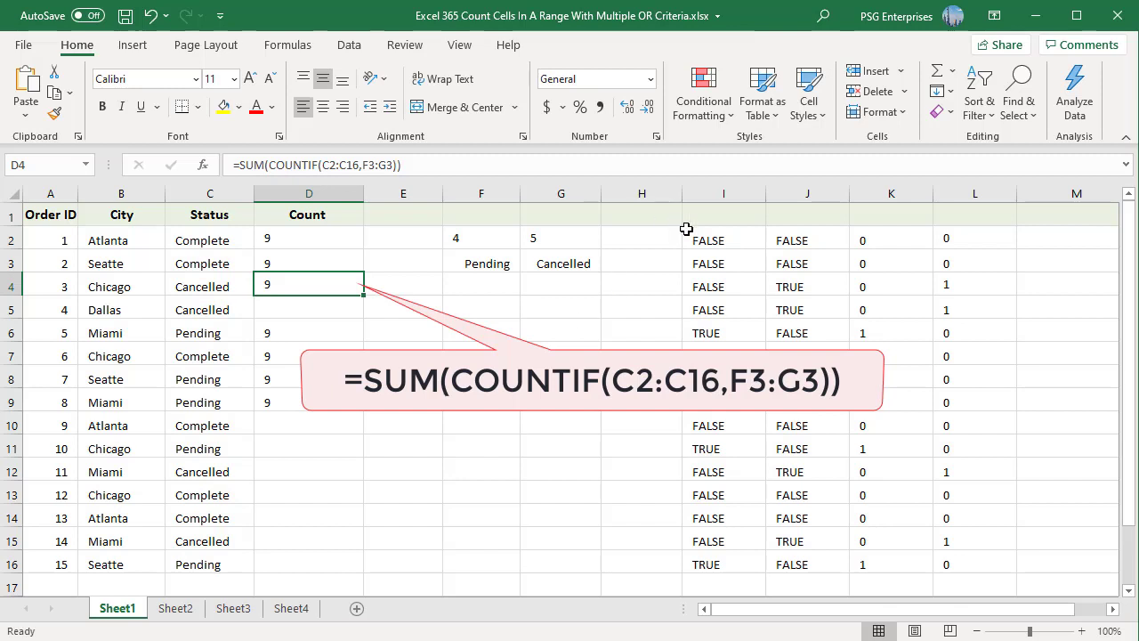
Inspect the array formulas in I2 and K2 that compare each status with Pending and Cancelled.
{"action": "left_click", "coordinate": [730, 237]}
{"action": "double_click", "coordinate": [759, 237]}
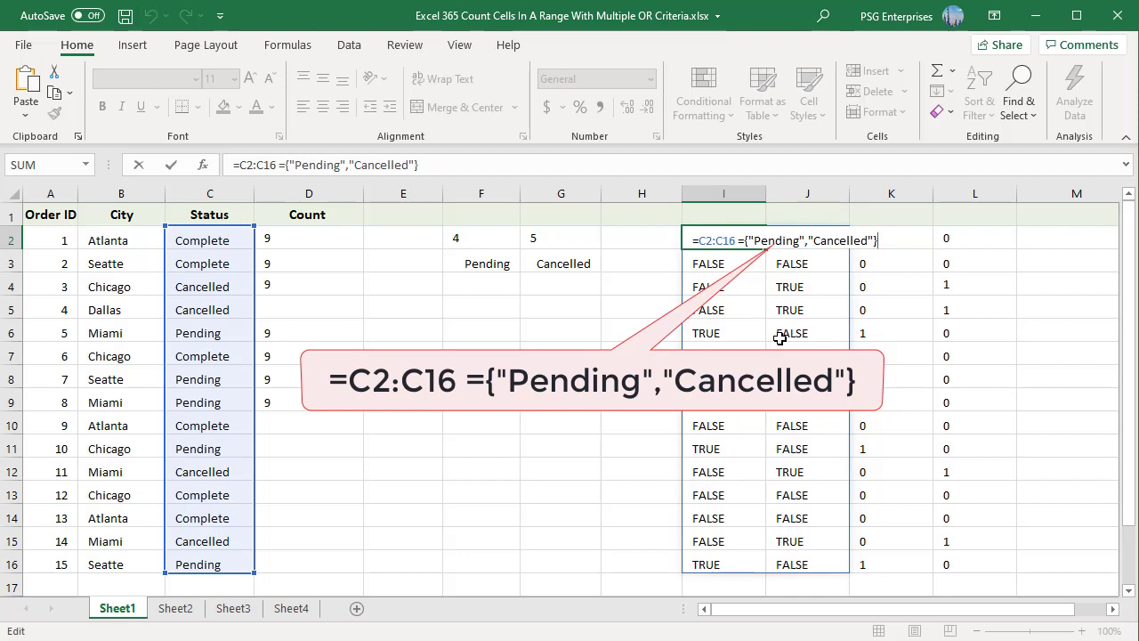
{"action": "key", "text": "Return"}
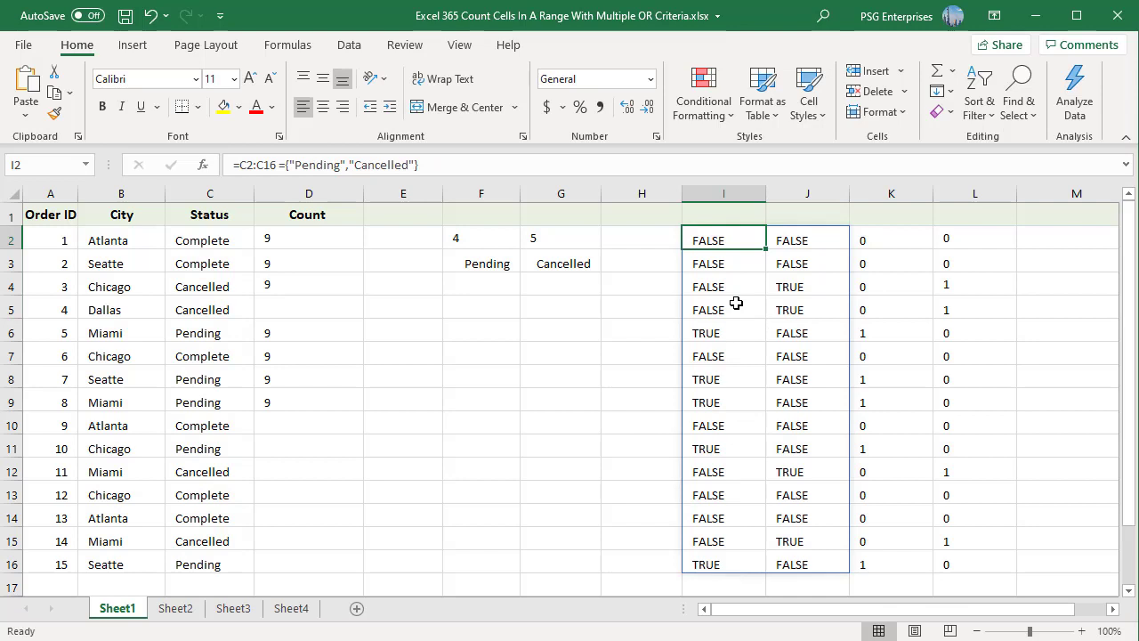
{"action": "left_click", "coordinate": [886, 239]}
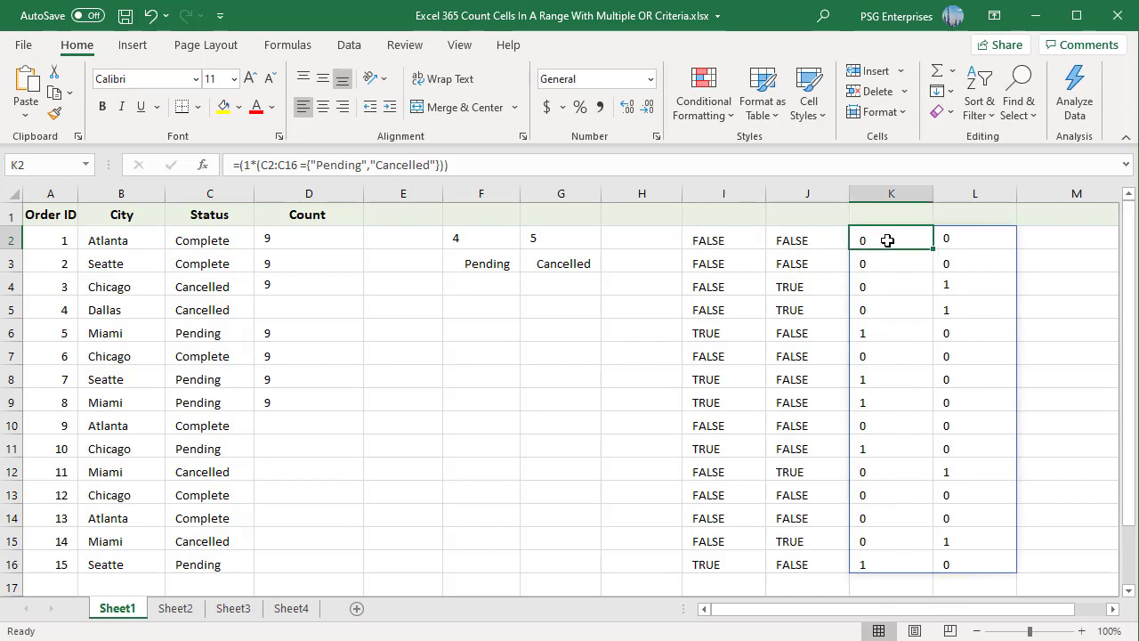
{"action": "double_click", "coordinate": [888, 241]}
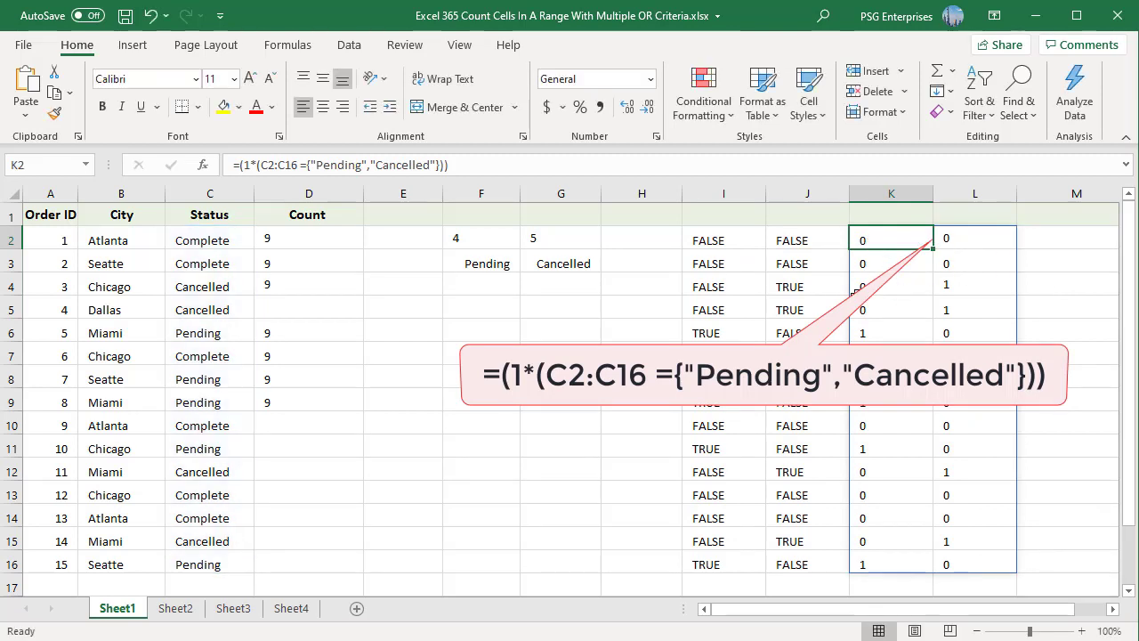
{"action": "key", "text": "Escape"}
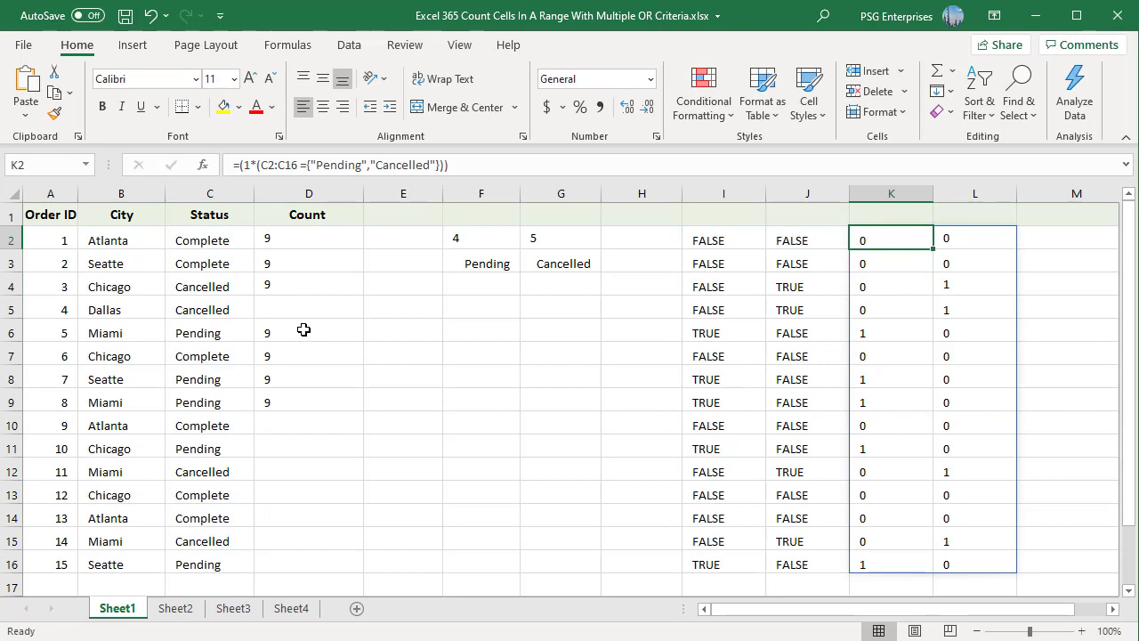
Review the alternative order-count formulas in D6 through D9 and the ranges they reference.
{"action": "left_click", "coordinate": [302, 330]}
{"action": "key", "text": "F2"}
{"action": "key", "text": "Escape"}
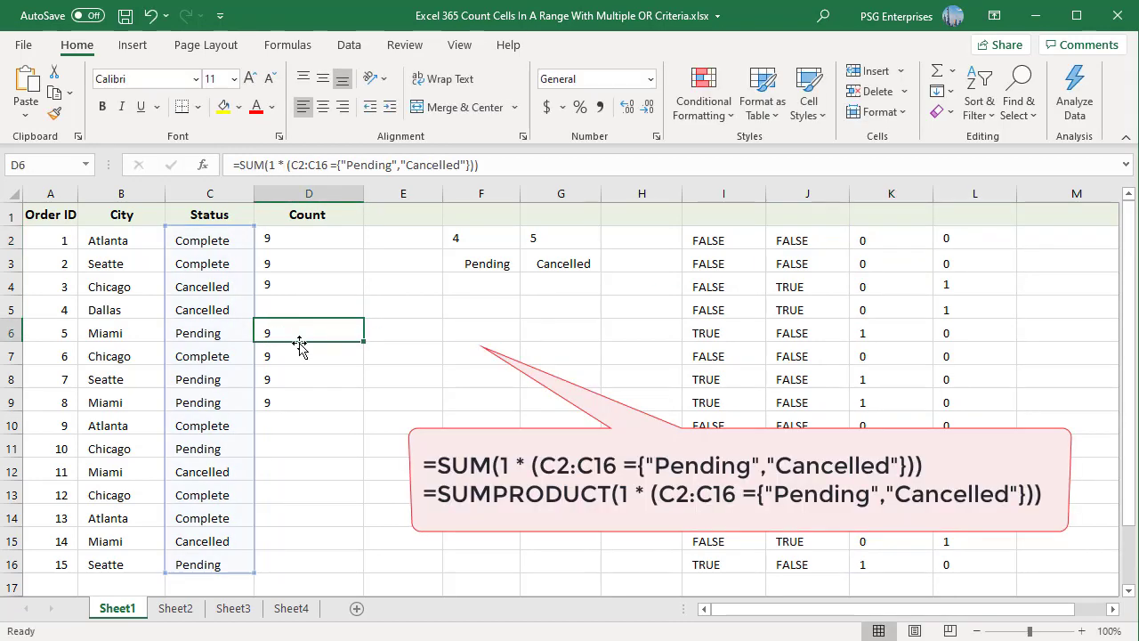
{"action": "left_click", "coordinate": [353, 351]}
{"action": "key", "text": "F2"}
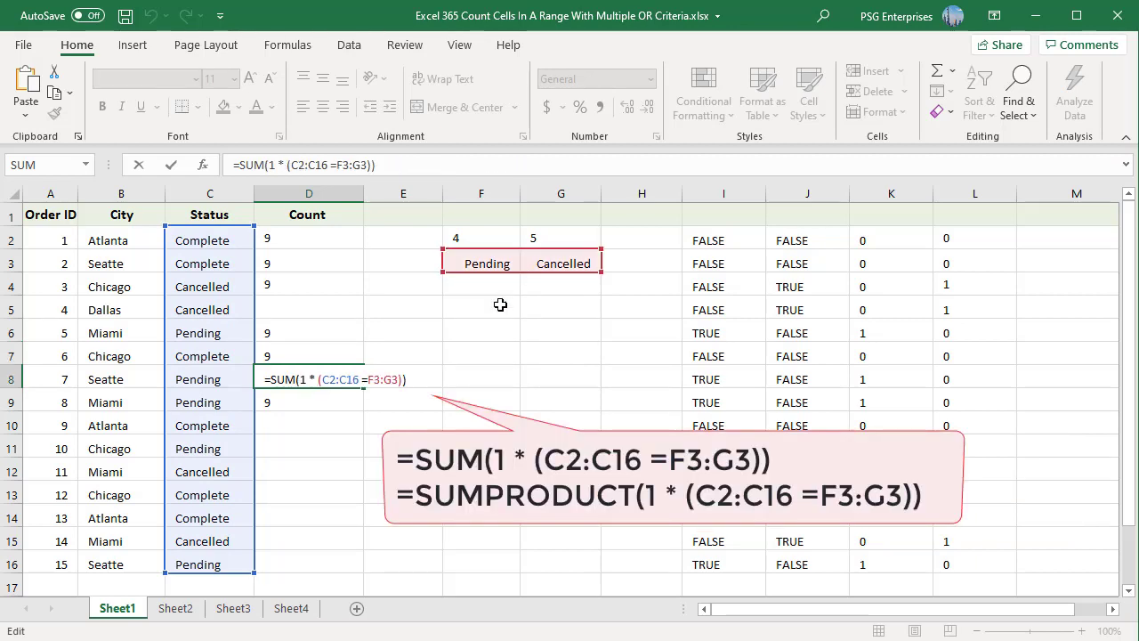
{"action": "key", "text": "Return"}
{"action": "left_click", "coordinate": [347, 400]}
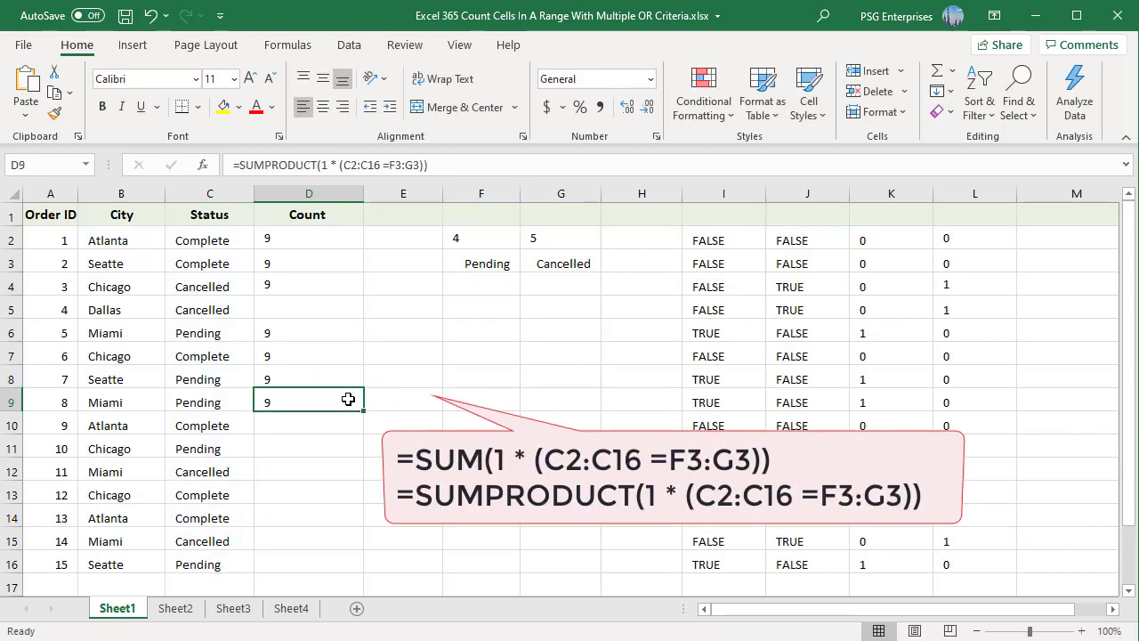
{"action": "key", "text": "F2"}
{"action": "key", "text": "Escape"}
On Sheet2, inspect the COUNTIFS formulas in E2 and E5 that count delivered orders for several cities.
{"action": "left_click", "coordinate": [171, 609]}
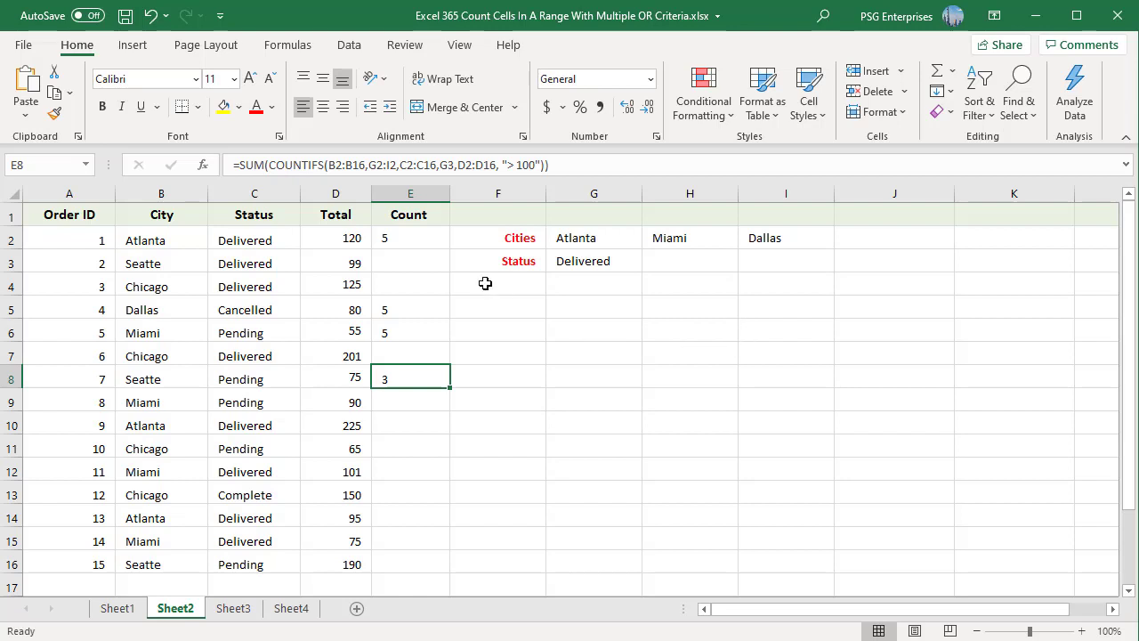
{"action": "double_click", "coordinate": [400, 242]}
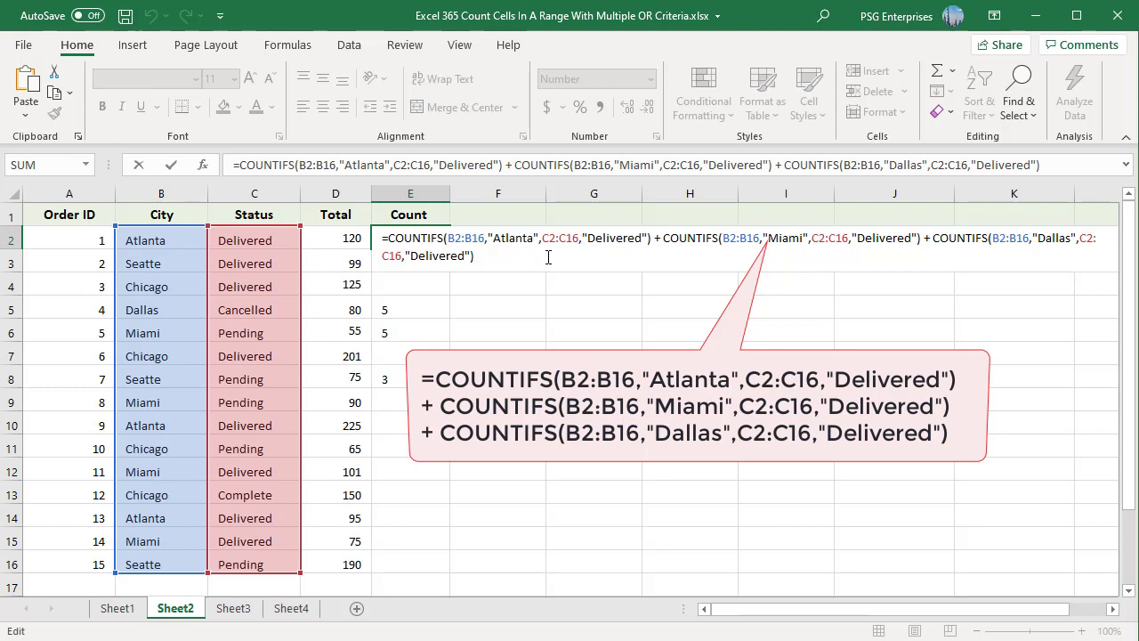
{"action": "key", "text": "Escape"}
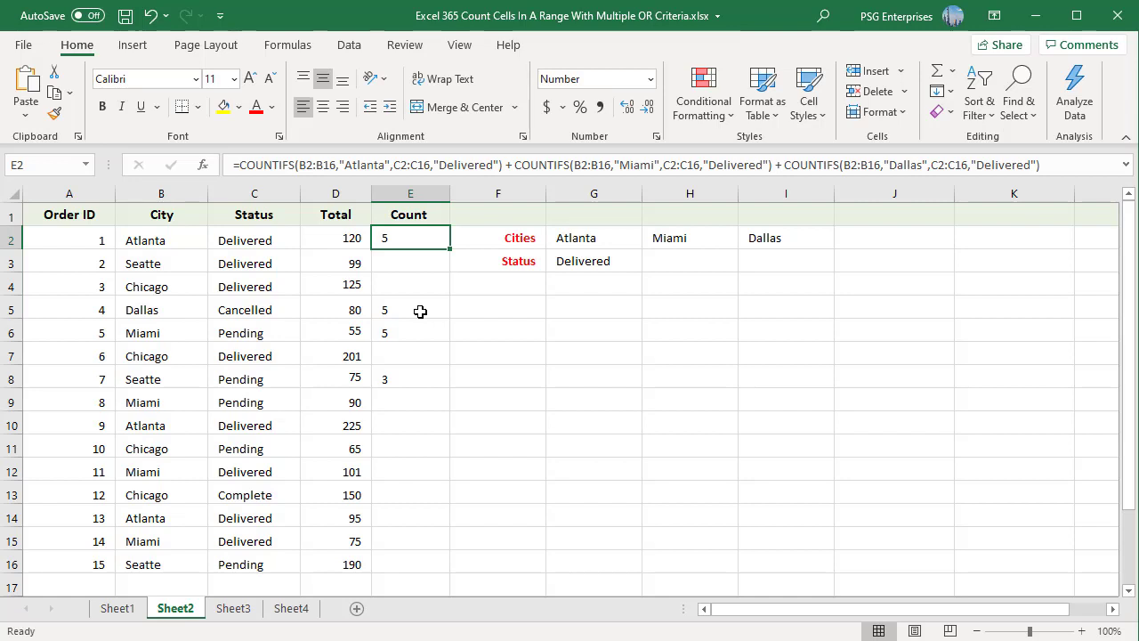
{"action": "left_click", "coordinate": [434, 325]}
{"action": "double_click", "coordinate": [434, 312]}
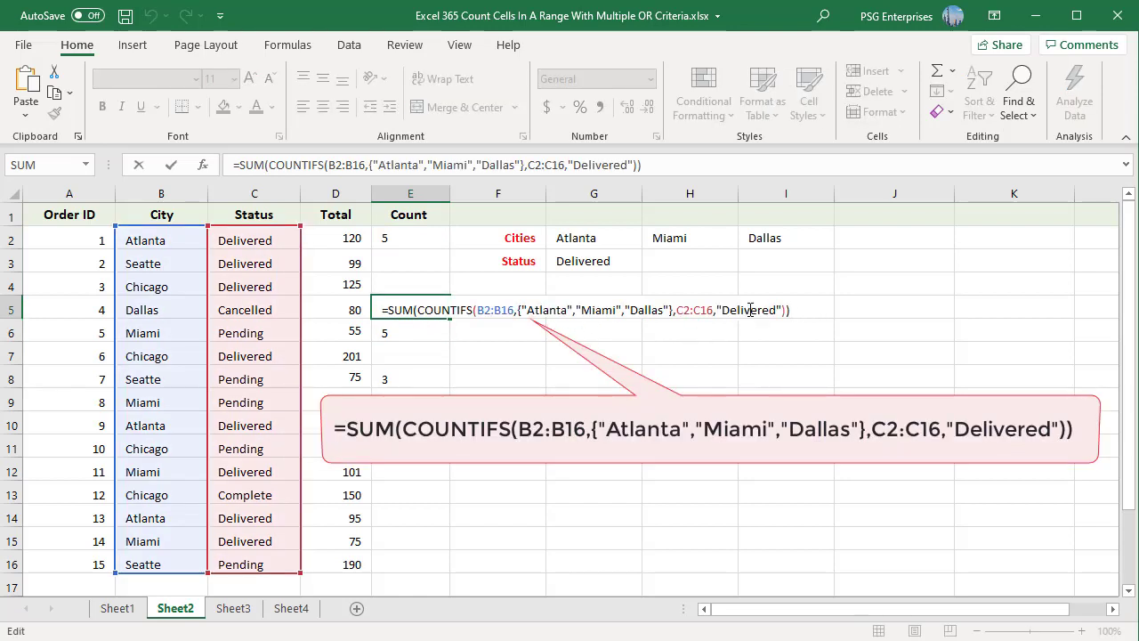
{"action": "key", "text": "Escape"}
Examine the Count column formulas in E6 and E8 that take their city and status criteria from cells.
{"action": "left_click", "coordinate": [440, 330]}
{"action": "double_click", "coordinate": [440, 330]}
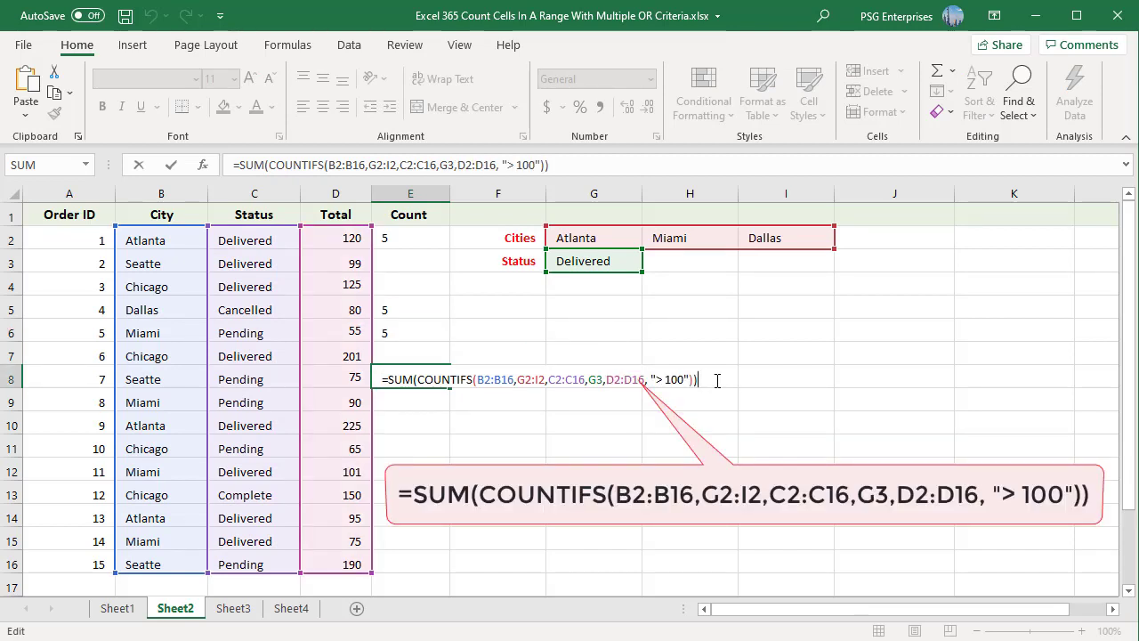
{"action": "key", "text": "Return"}
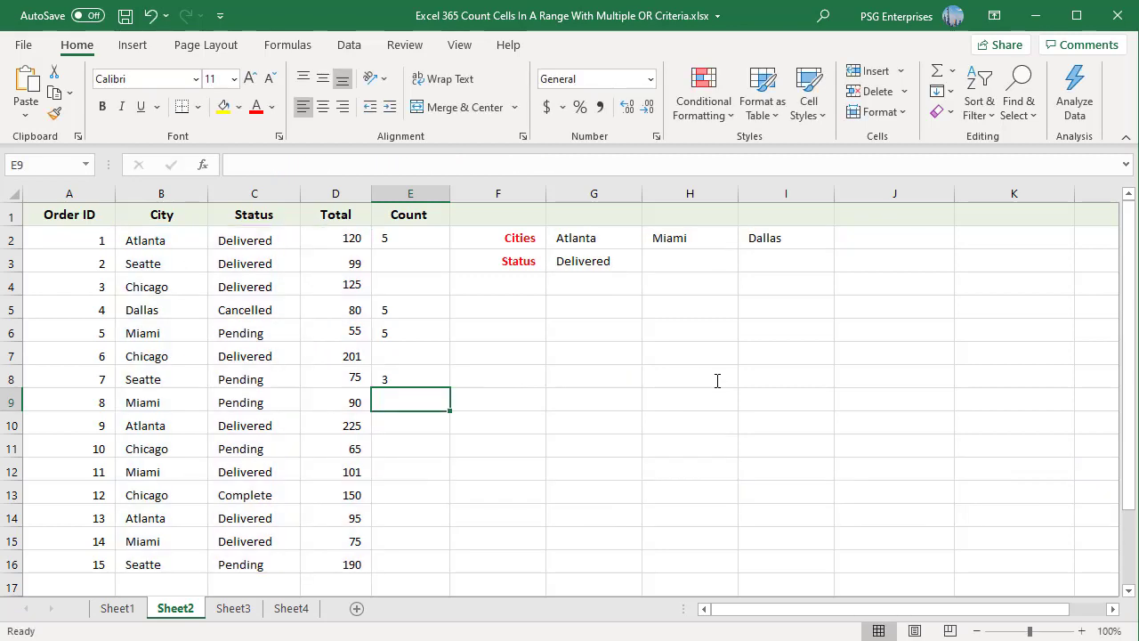
On Sheet3, inspect the formula in D2 that counts the roses and tulips.
{"action": "left_click", "coordinate": [234, 609]}
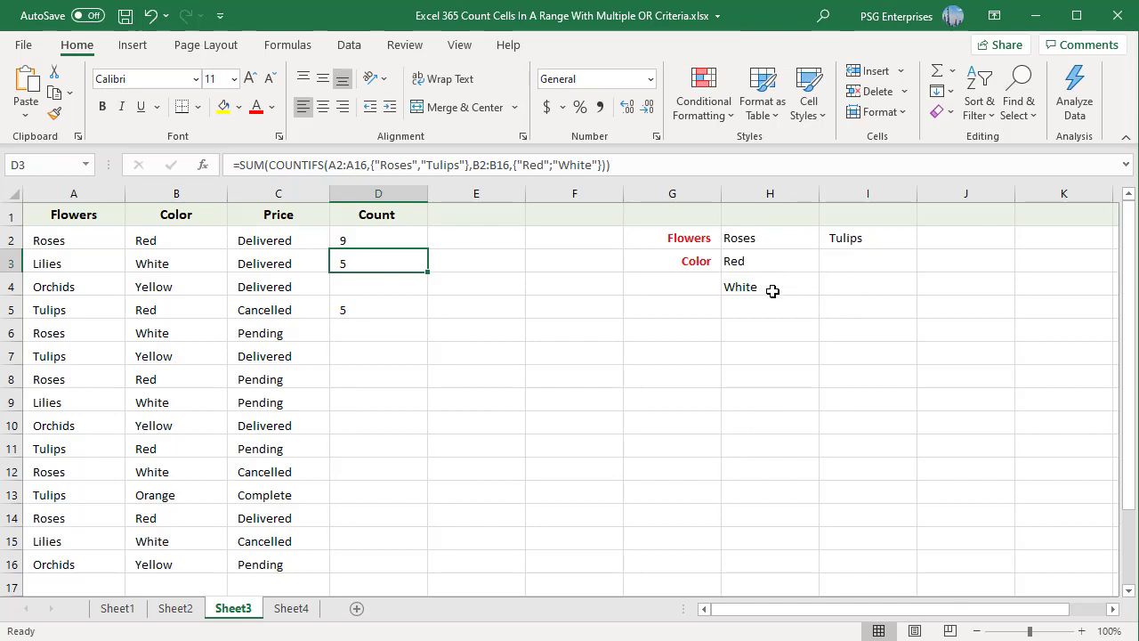
{"action": "left_click", "coordinate": [405, 239]}
{"action": "double_click", "coordinate": [405, 239]}
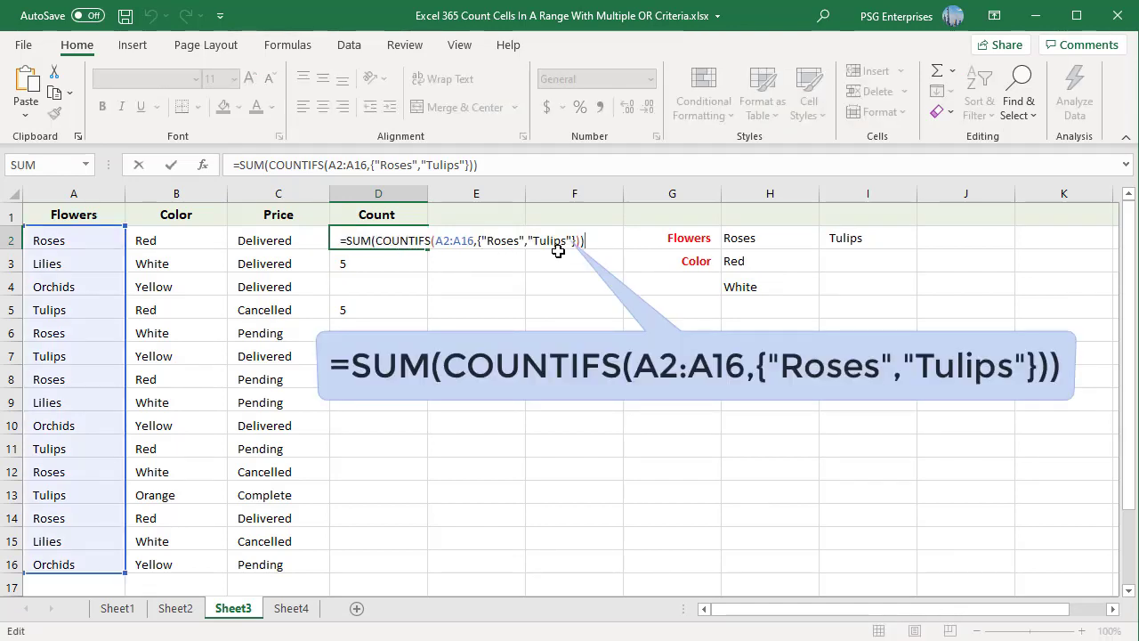
{"action": "key", "text": "ctrl+Return"}
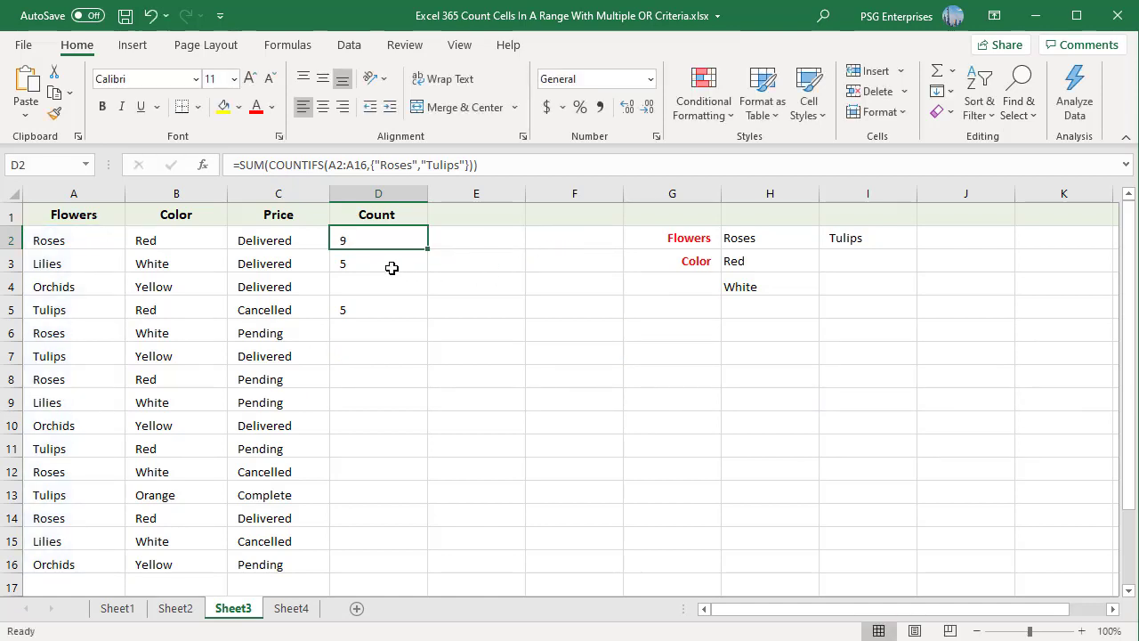
Compare the formulas in D3 and D5 that count flowers by both type and color.
{"action": "left_click", "coordinate": [389, 264]}
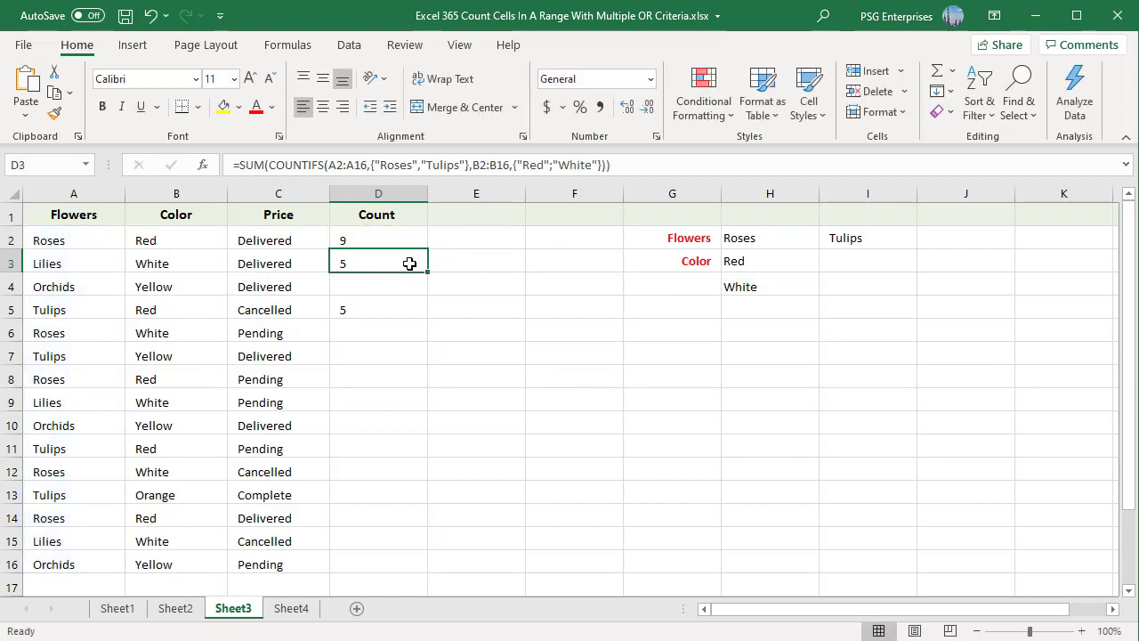
{"action": "double_click", "coordinate": [409, 263]}
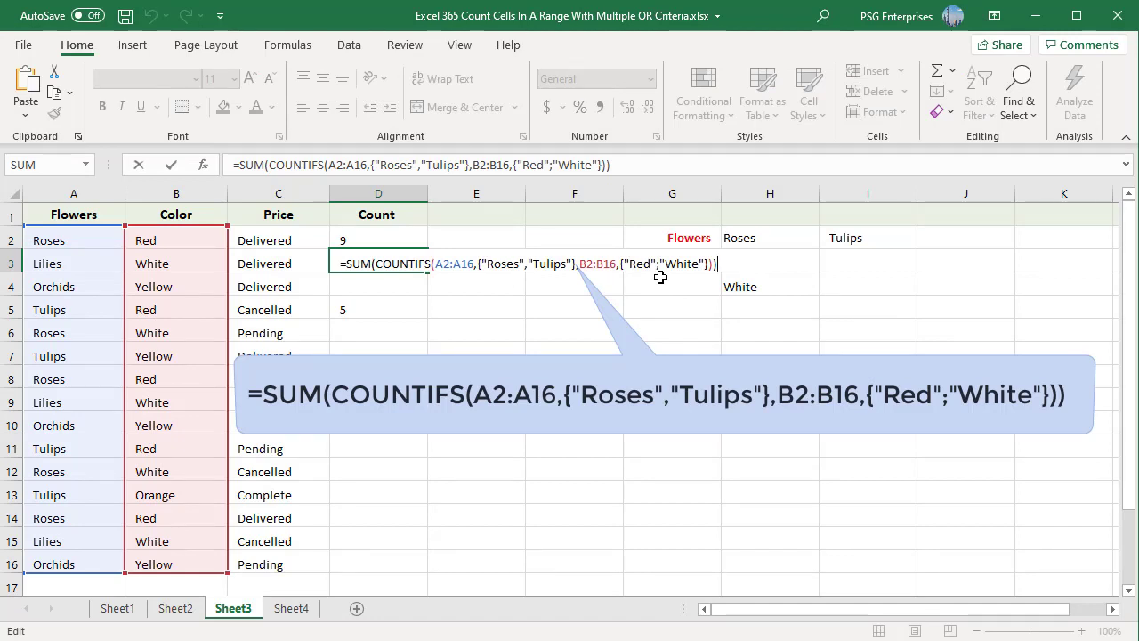
{"action": "key", "text": "ctrl+Return"}
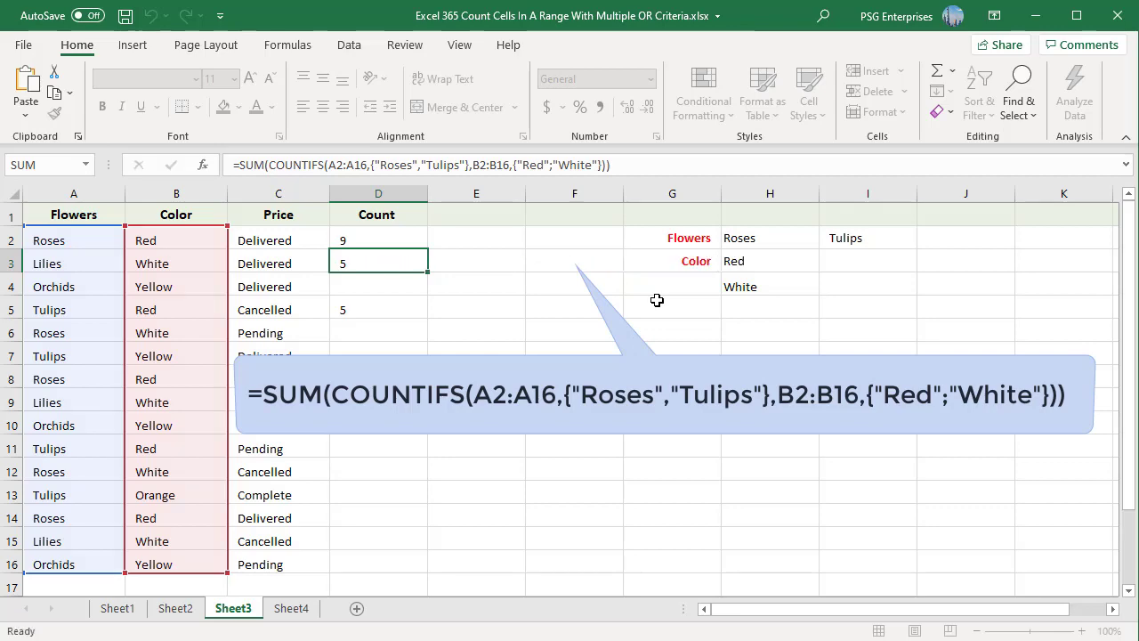
{"action": "left_click", "coordinate": [401, 305]}
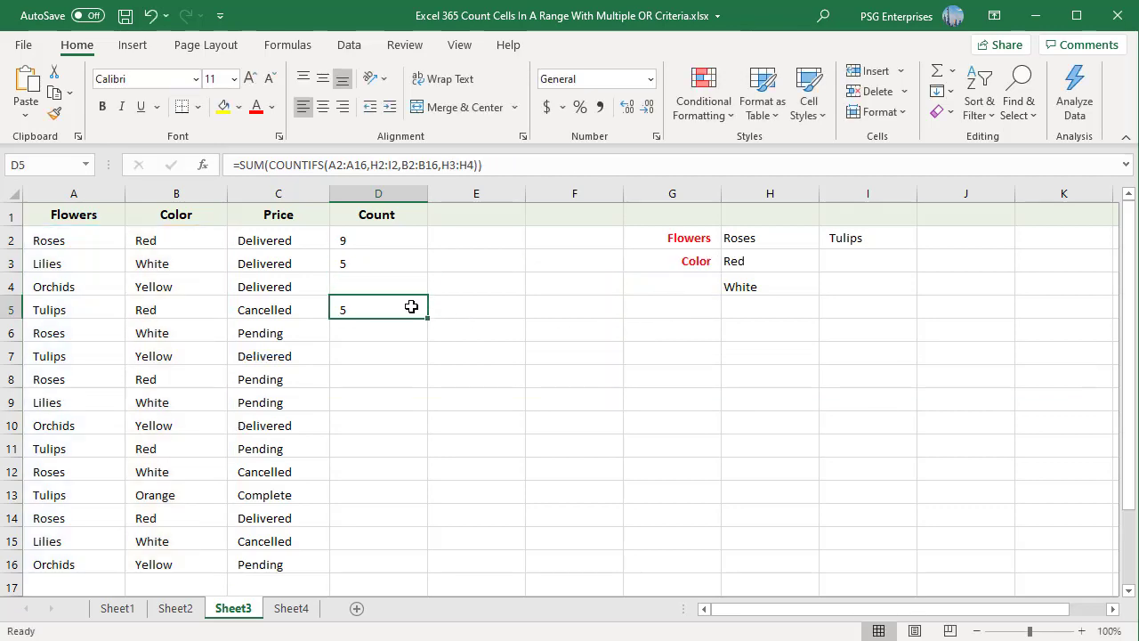
{"action": "double_click", "coordinate": [405, 305]}
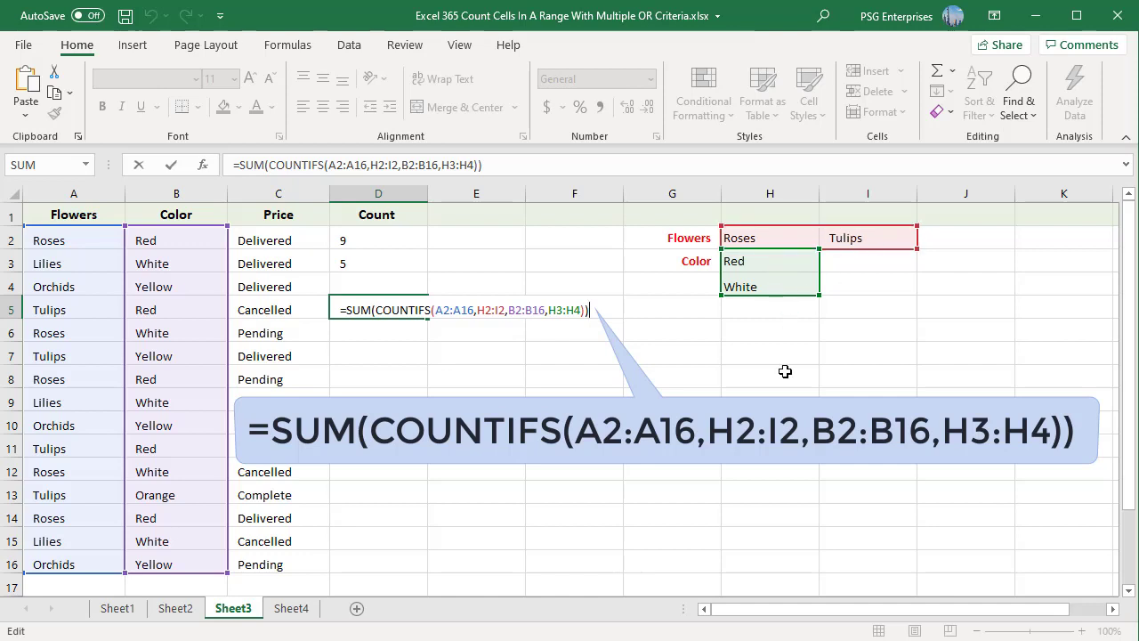
{"action": "key", "text": "ctrl+Return"}
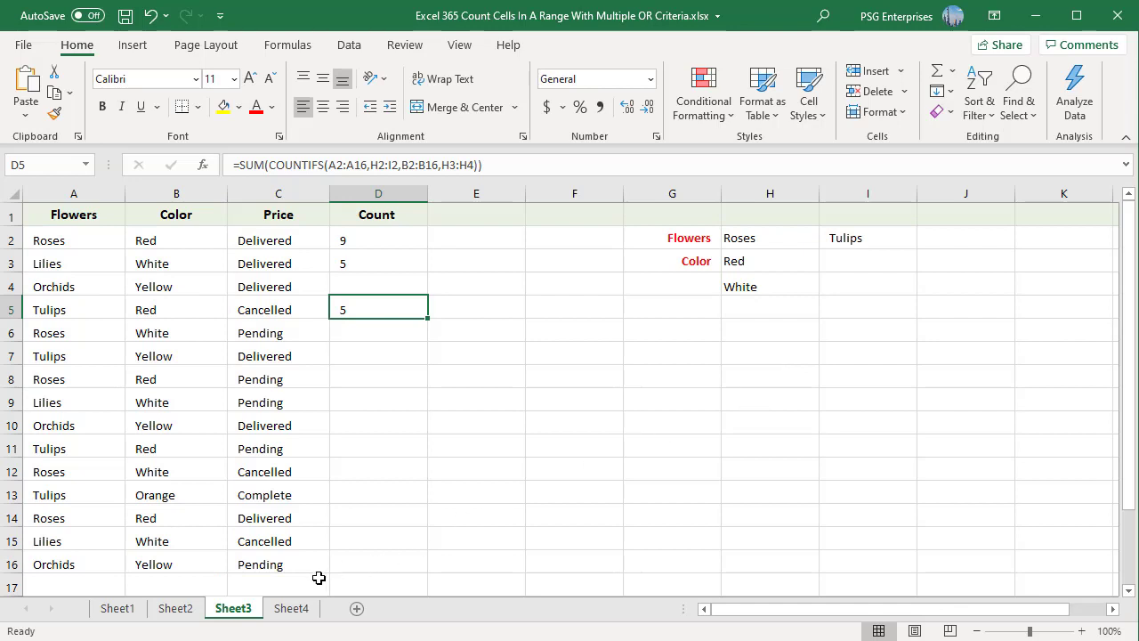
On Sheet4, inspect the MATCH formula in I2 that compares the flowers with the criteria in F2:G2.
{"action": "left_click", "coordinate": [291, 609]}
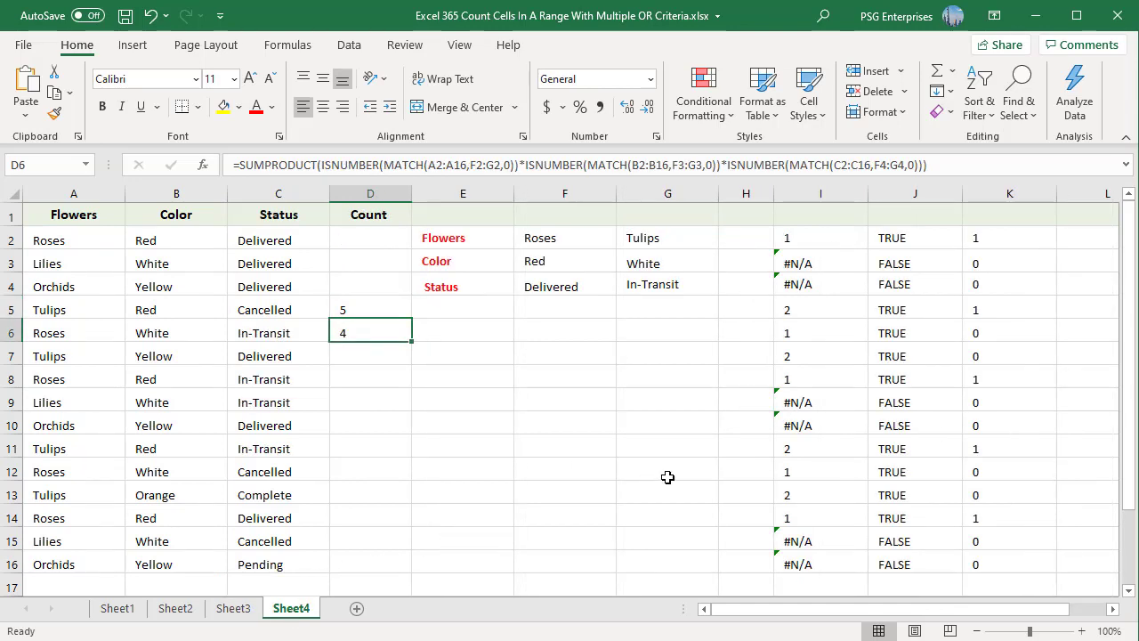
{"action": "left_click", "coordinate": [599, 471]}
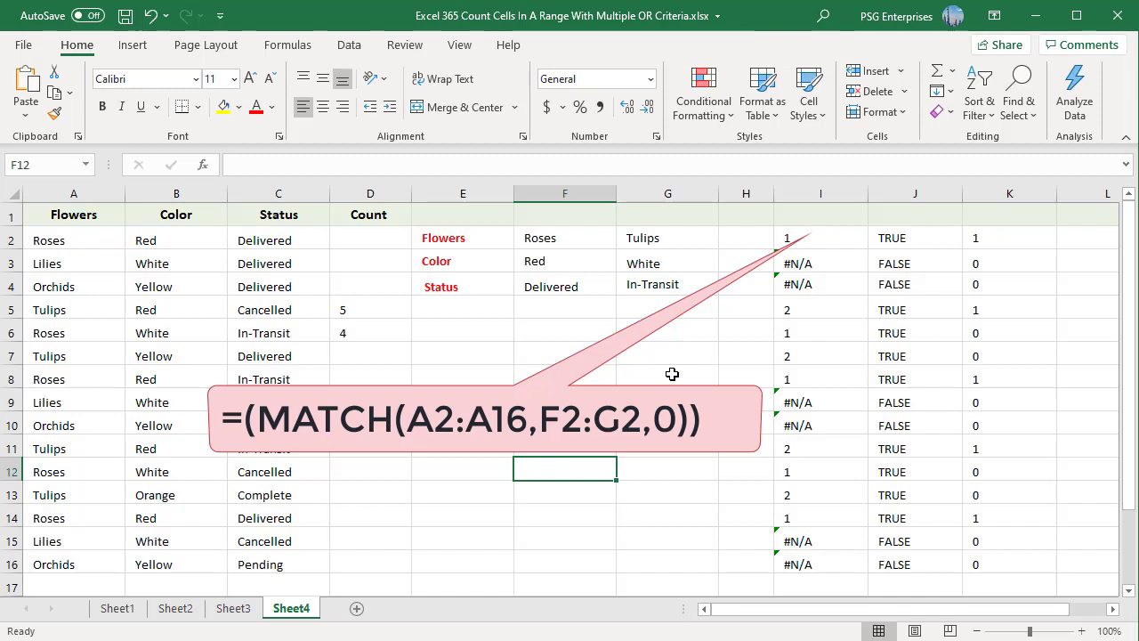
{"action": "left_click", "coordinate": [822, 238]}
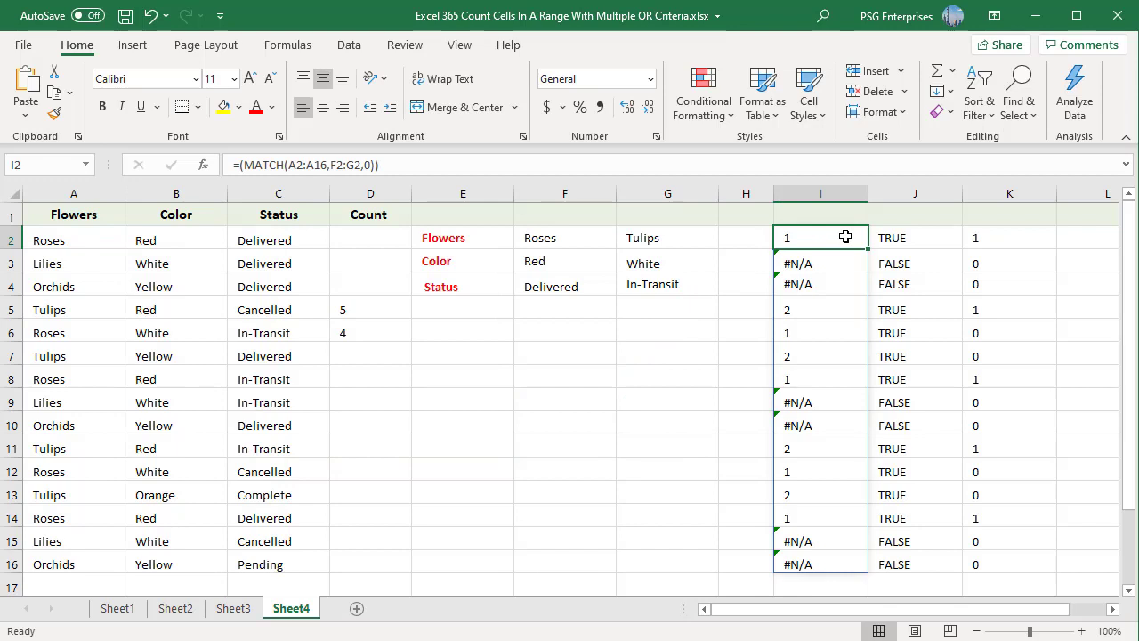
{"action": "key", "text": "F2"}
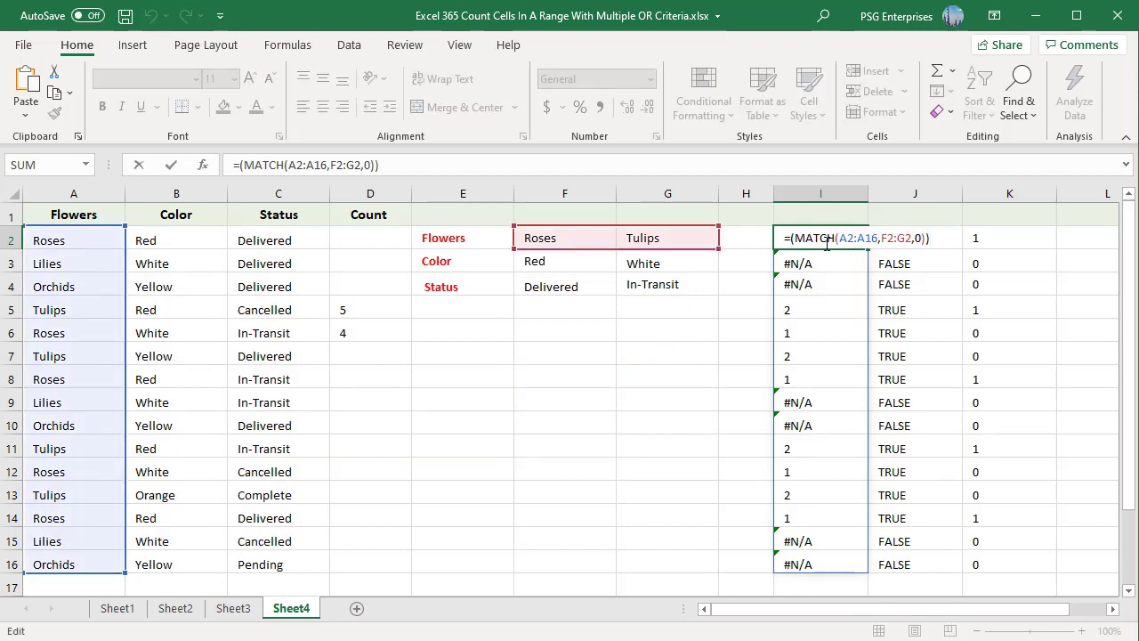
{"action": "key", "text": "Escape"}
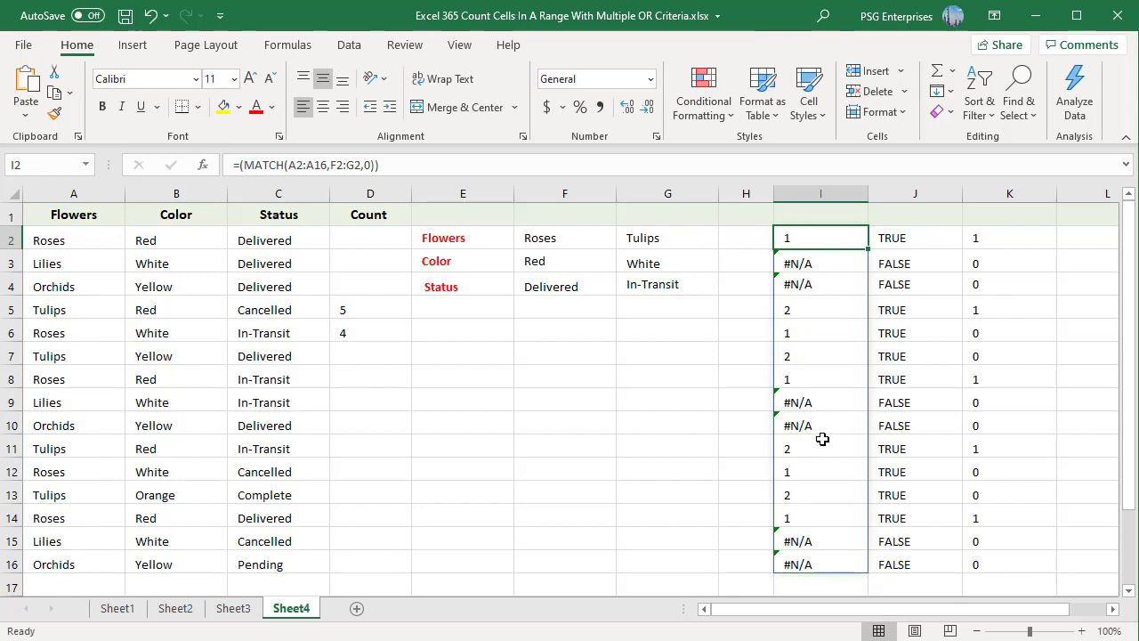
Inspect the formula in J2 that wraps the flower MATCH in ISNUMBER.
{"action": "left_click", "coordinate": [926, 240]}
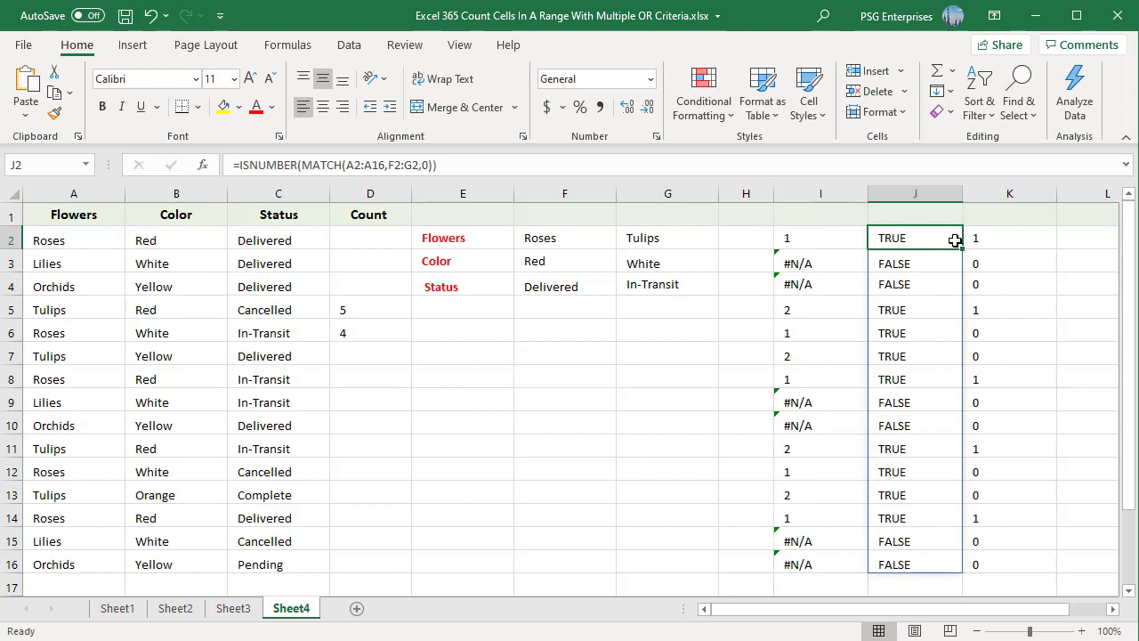
{"action": "double_click", "coordinate": [954, 240]}
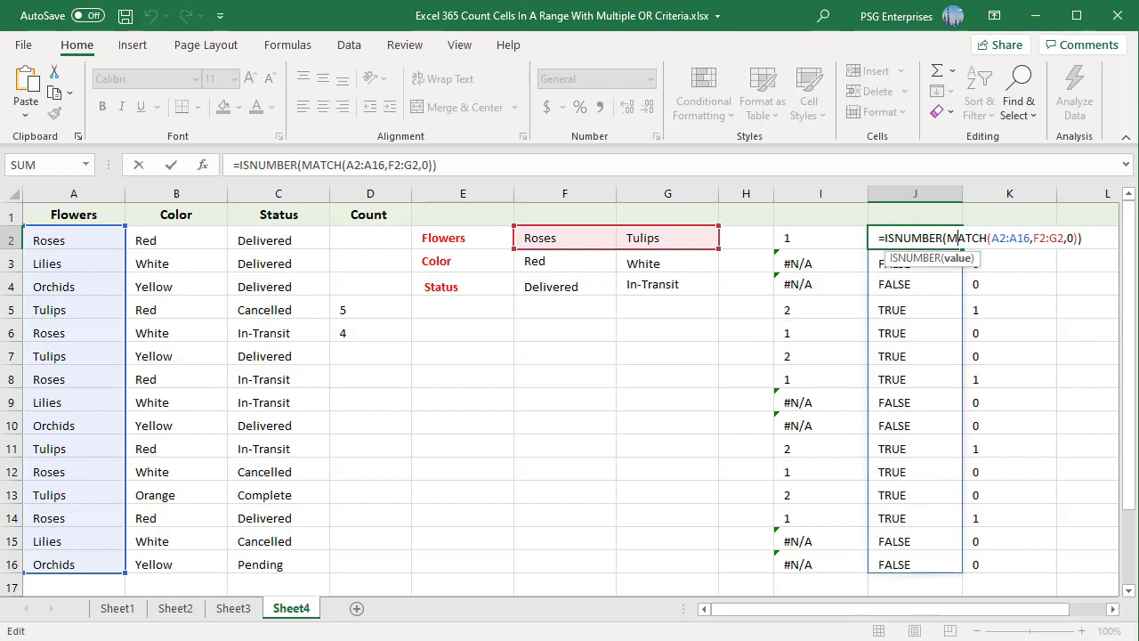
{"action": "left_click", "coordinate": [1094, 238]}
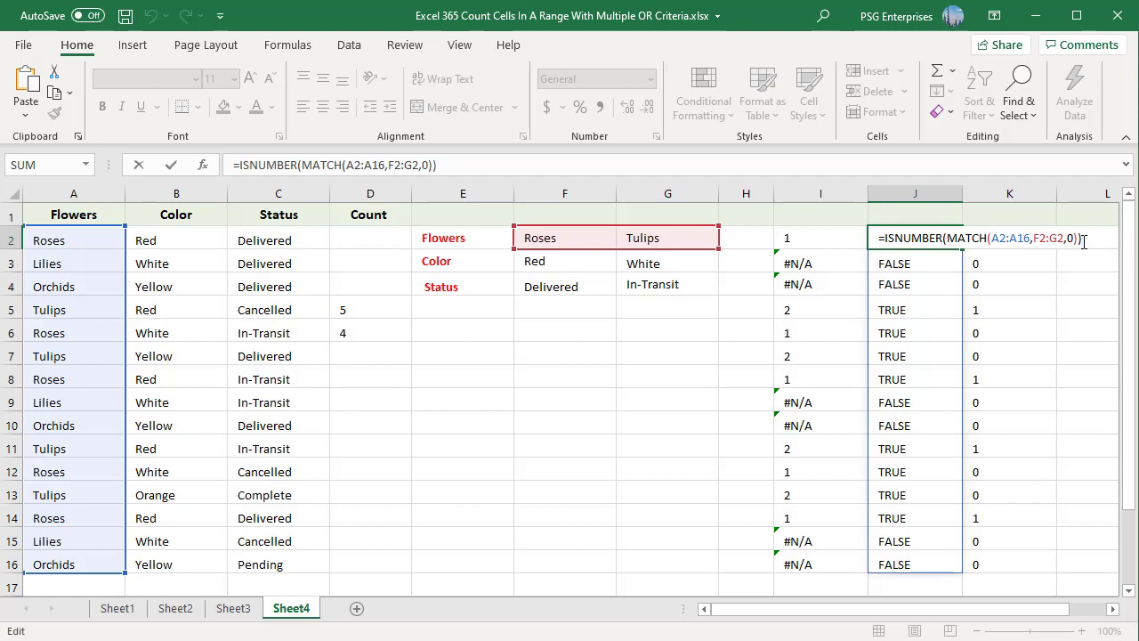
{"action": "key", "text": "ctrl+Return"}
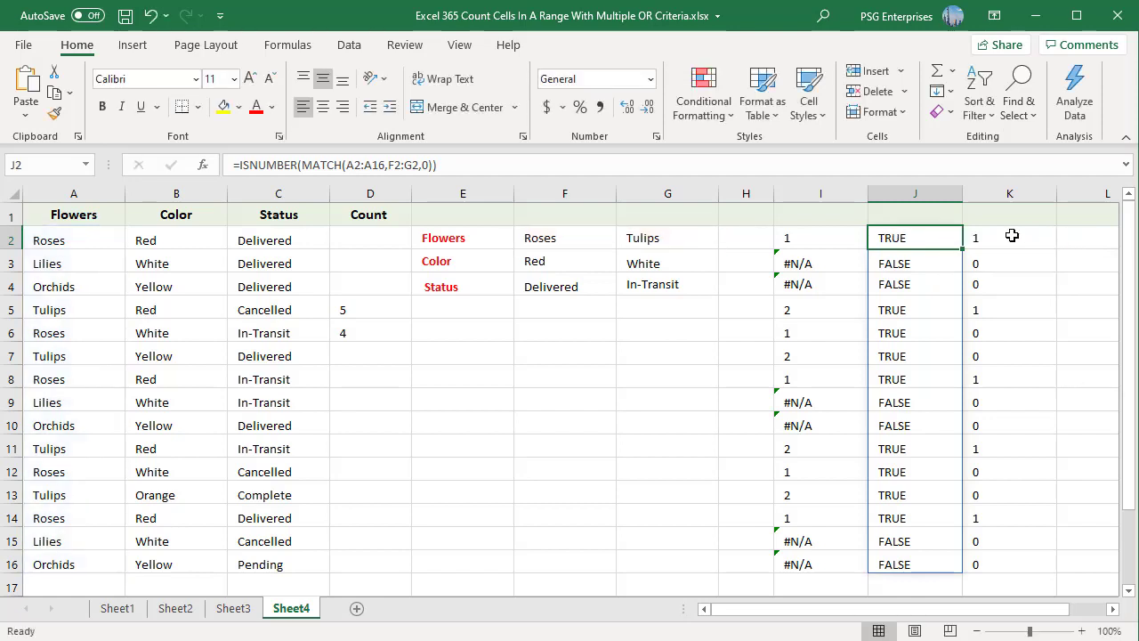
Inspect the formula in K2 that multiplies the ISNUMBER tests for flower and color.
{"action": "left_click", "coordinate": [1011, 235]}
{"action": "double_click", "coordinate": [1012, 235]}
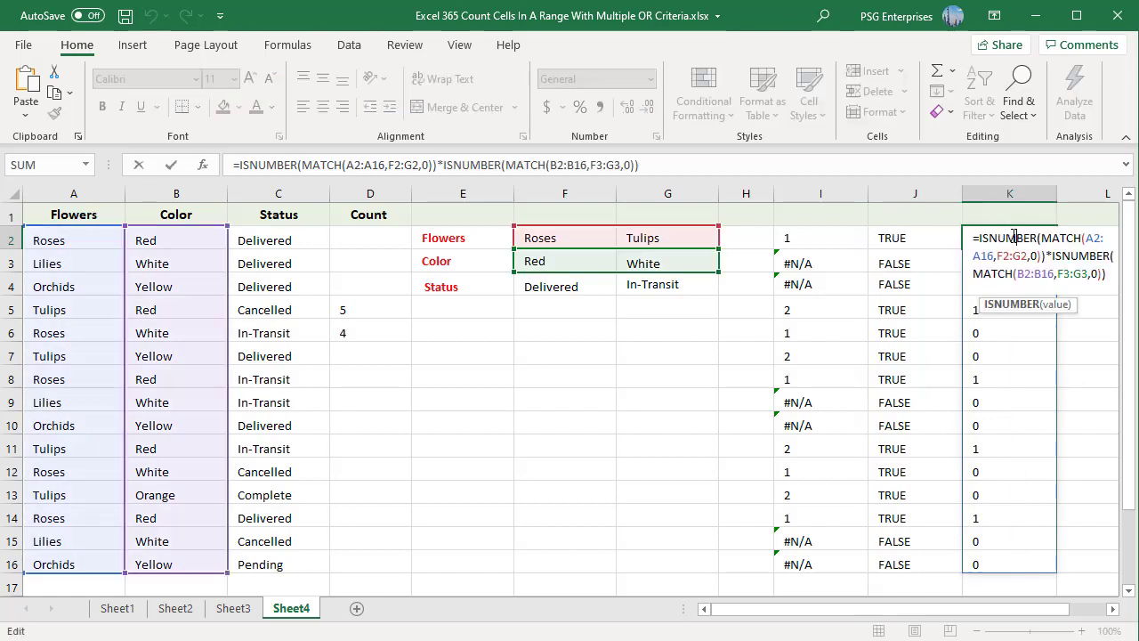
{"action": "left_click", "coordinate": [1107, 276]}
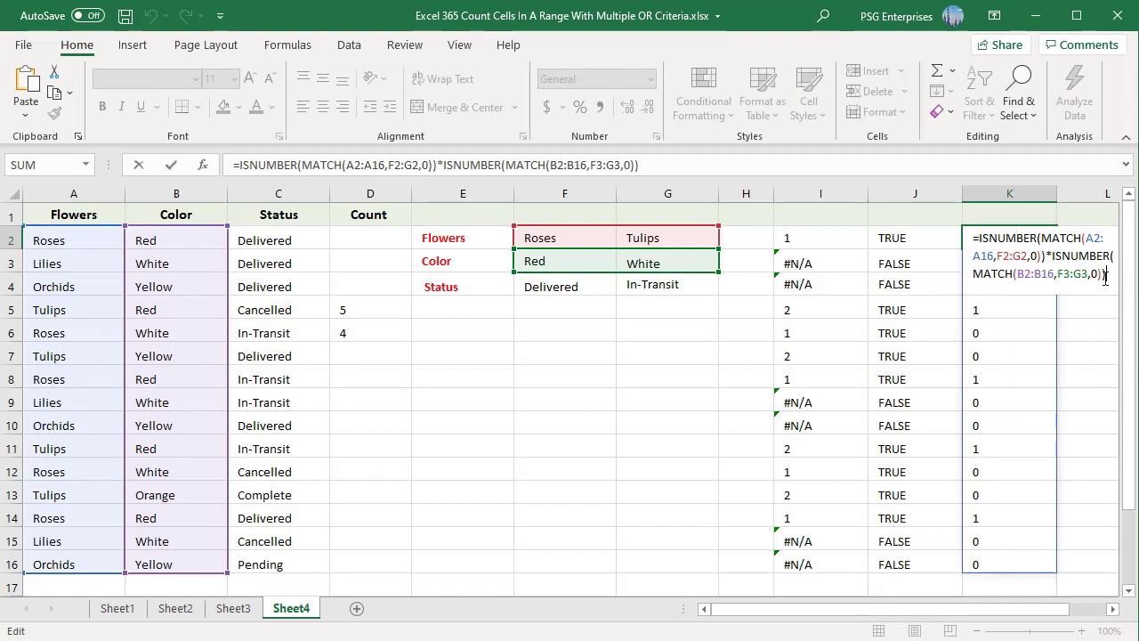
{"action": "key", "text": "ctrl+Return"}
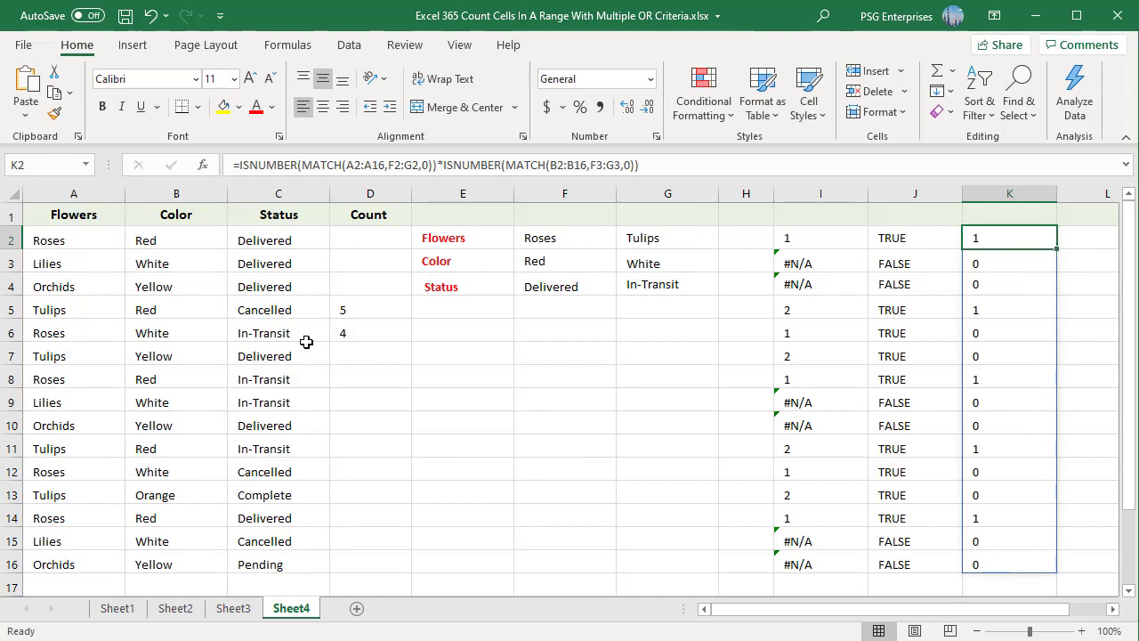
Compare the SUMPRODUCT formulas in D5 and D6 that count by flower and color, without and with the status criteria.
{"action": "left_click", "coordinate": [372, 310]}
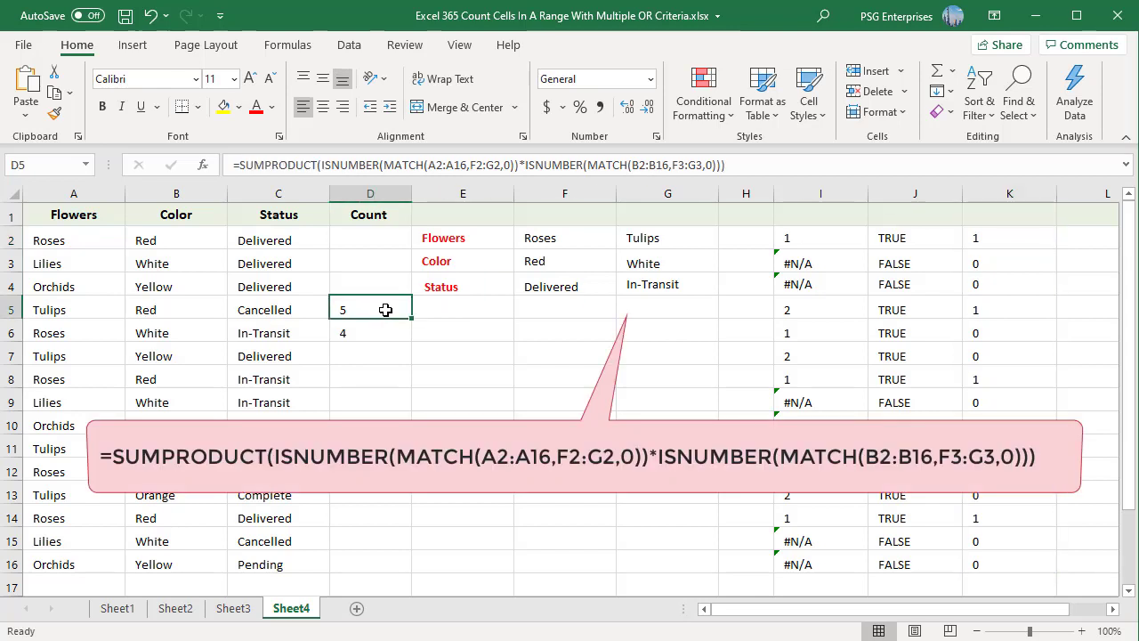
{"action": "double_click", "coordinate": [386, 310]}
{"action": "left_click", "coordinate": [848, 313]}
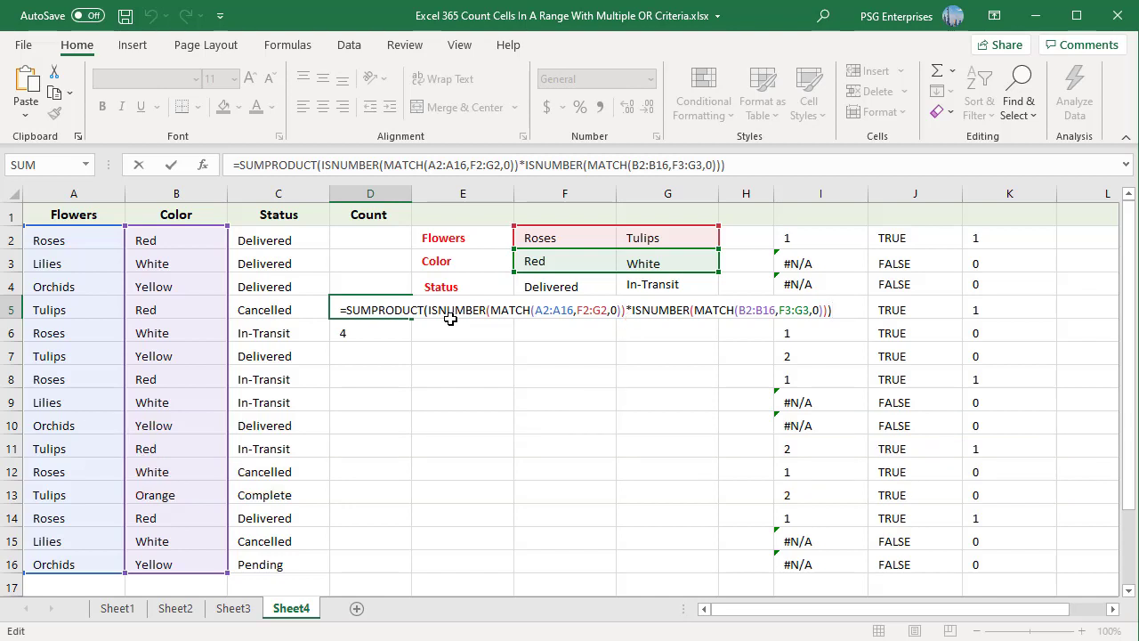
{"action": "key", "text": "ctrl+Return"}
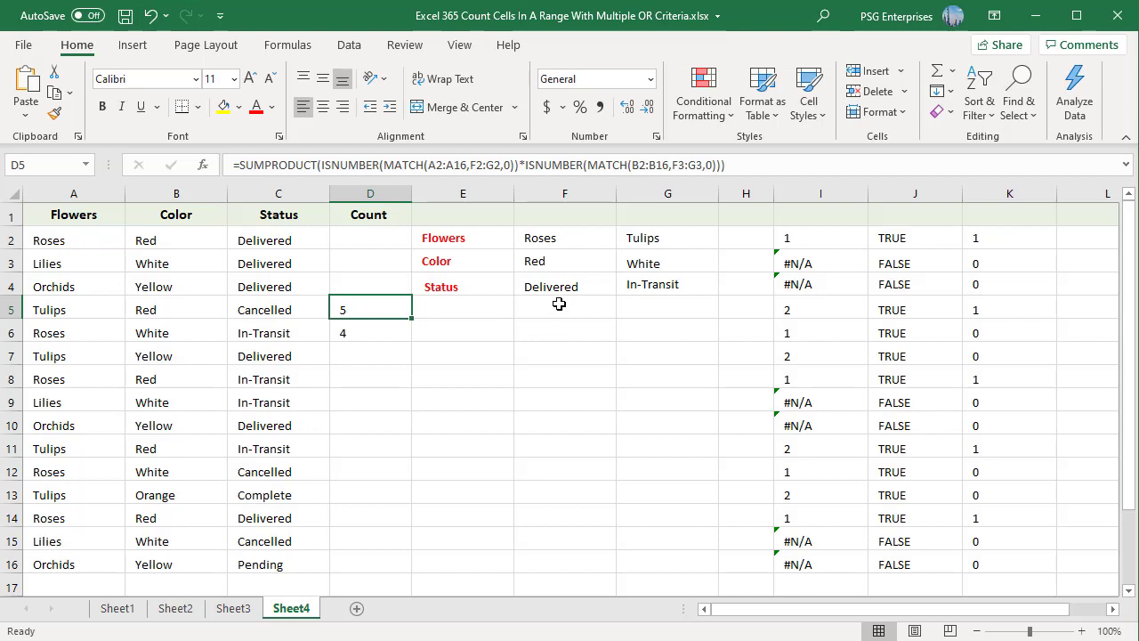
{"action": "left_click", "coordinate": [387, 330]}
{"action": "double_click", "coordinate": [387, 330]}
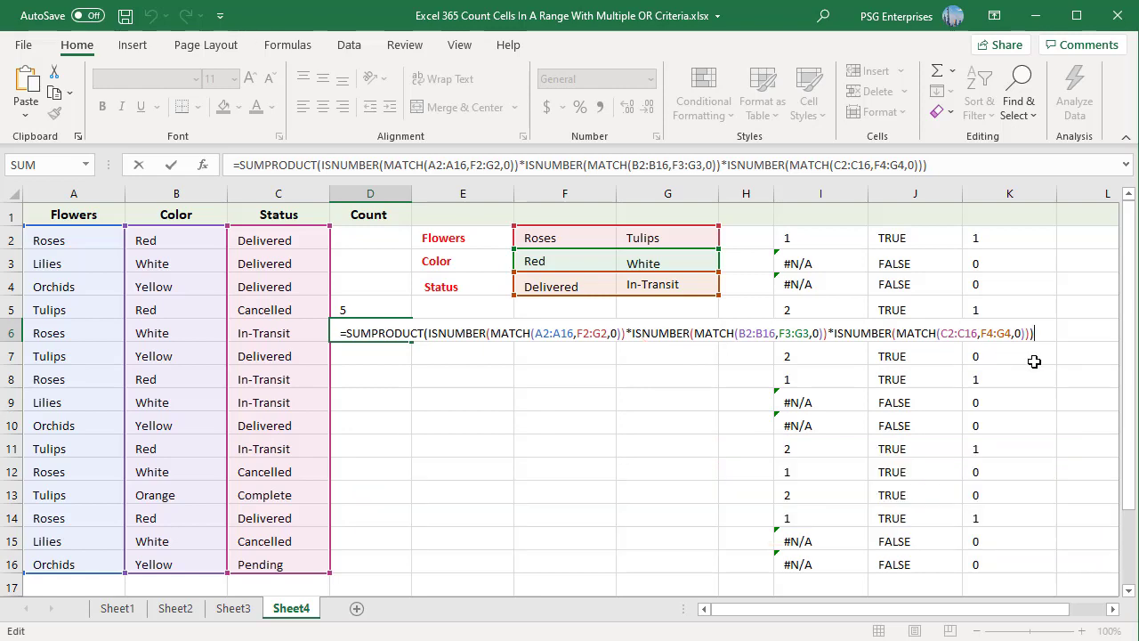
{"action": "key", "text": "ctrl+Return"}
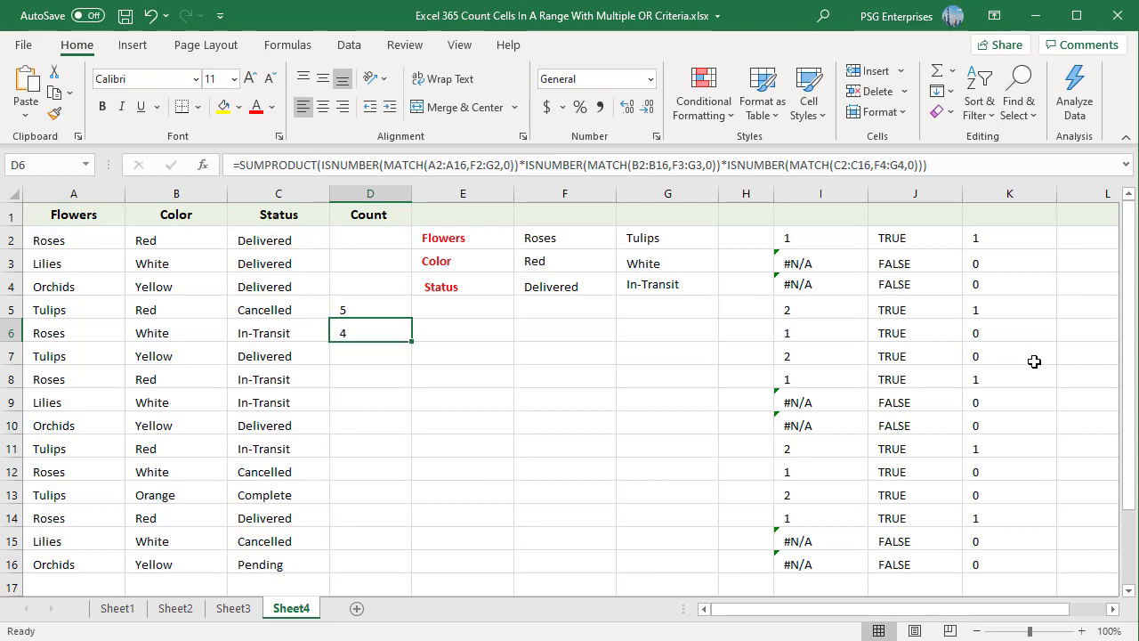